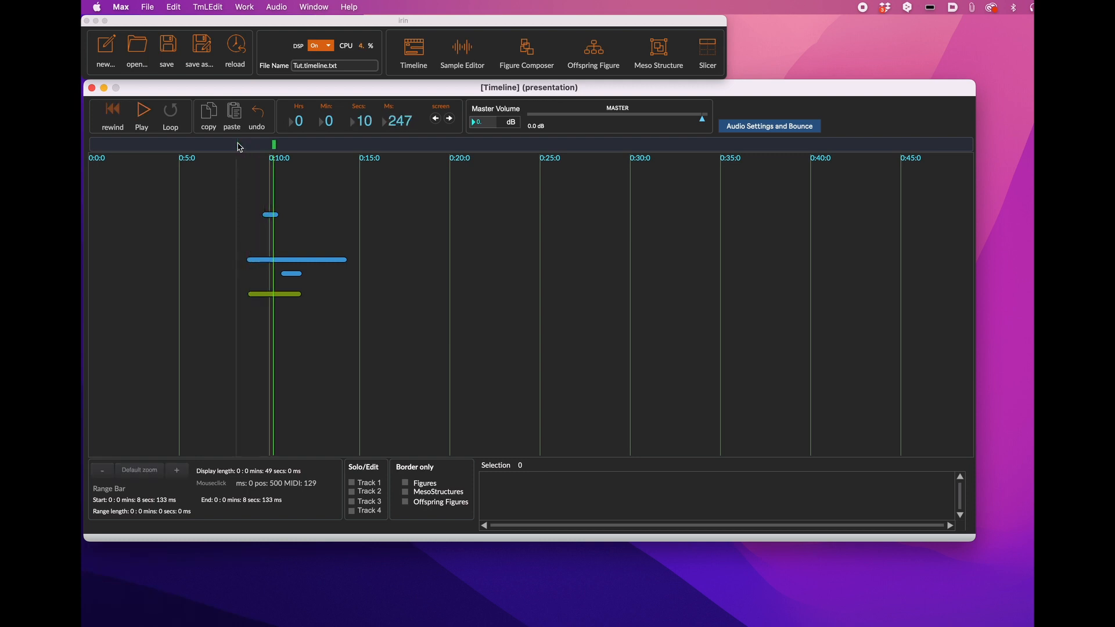
Mark the timeline range from about 6 s to 8 s and play it
key("space")
left_click_drag(201, 150, 237, 150)
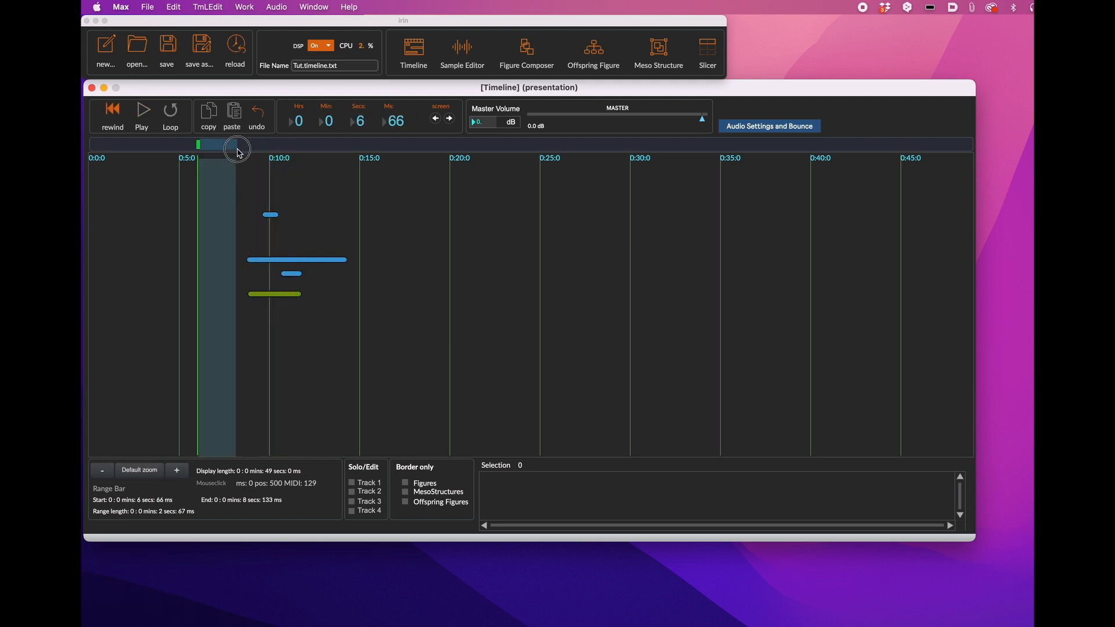
key("space")
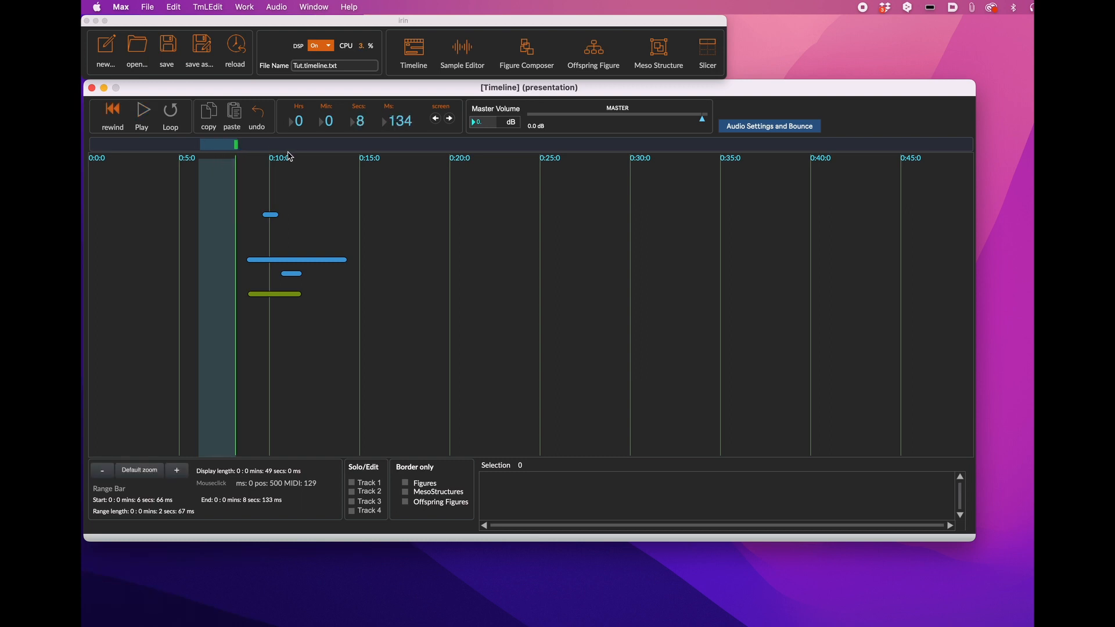
Loop playback over the range from about 9.3 s to 10.7 s, then clear the range by placing the playhead at 7.8 s
left_click(234, 145)
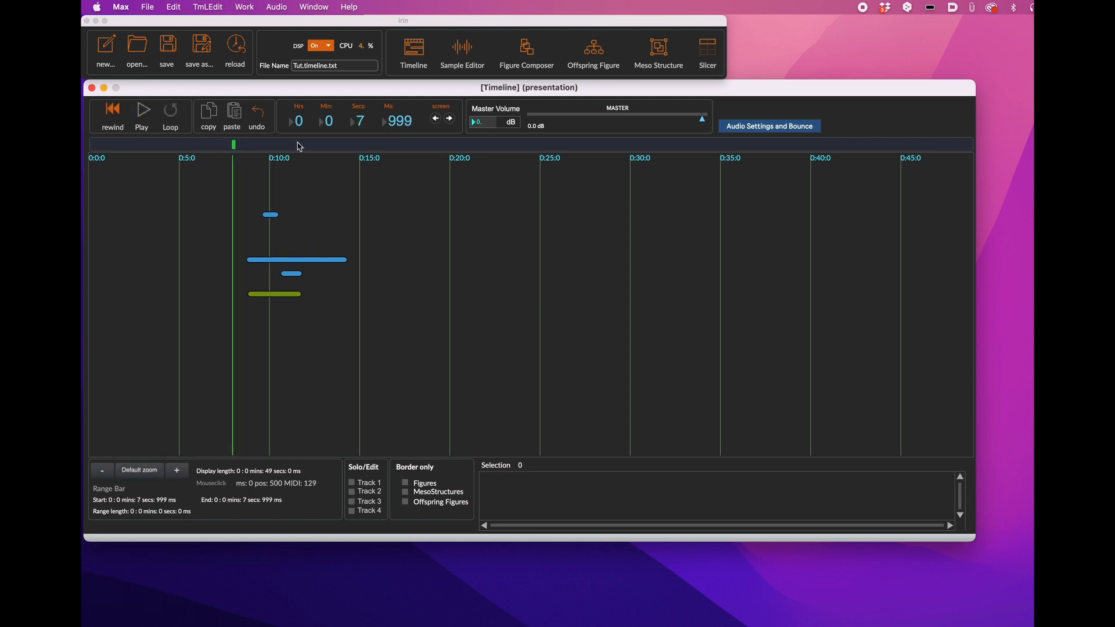
left_click_drag(255, 146, 285, 152)
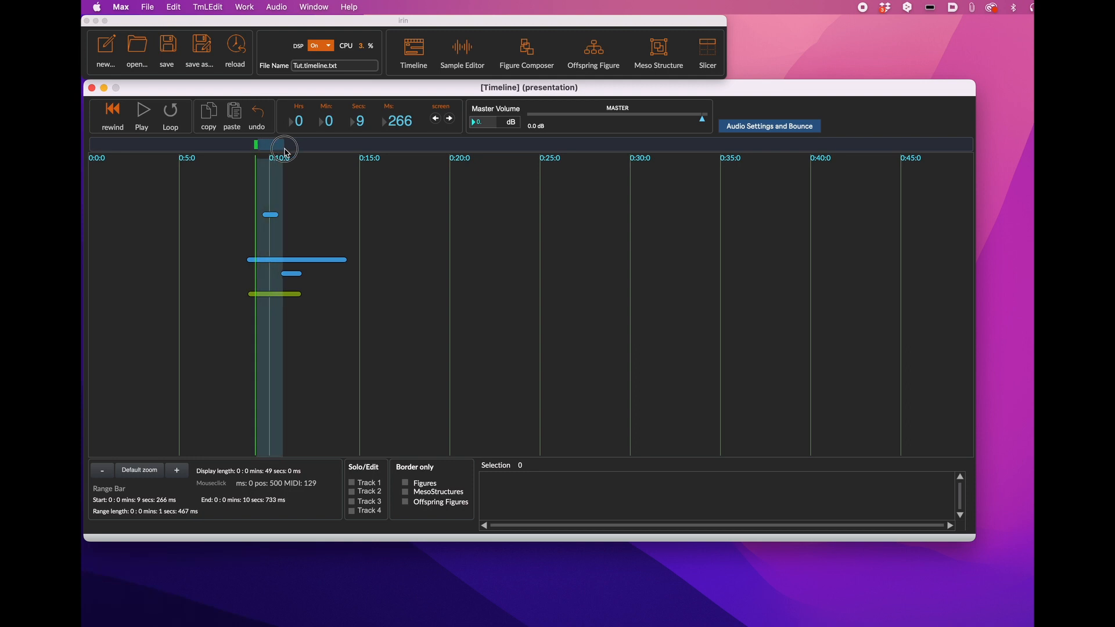
left_click(173, 116)
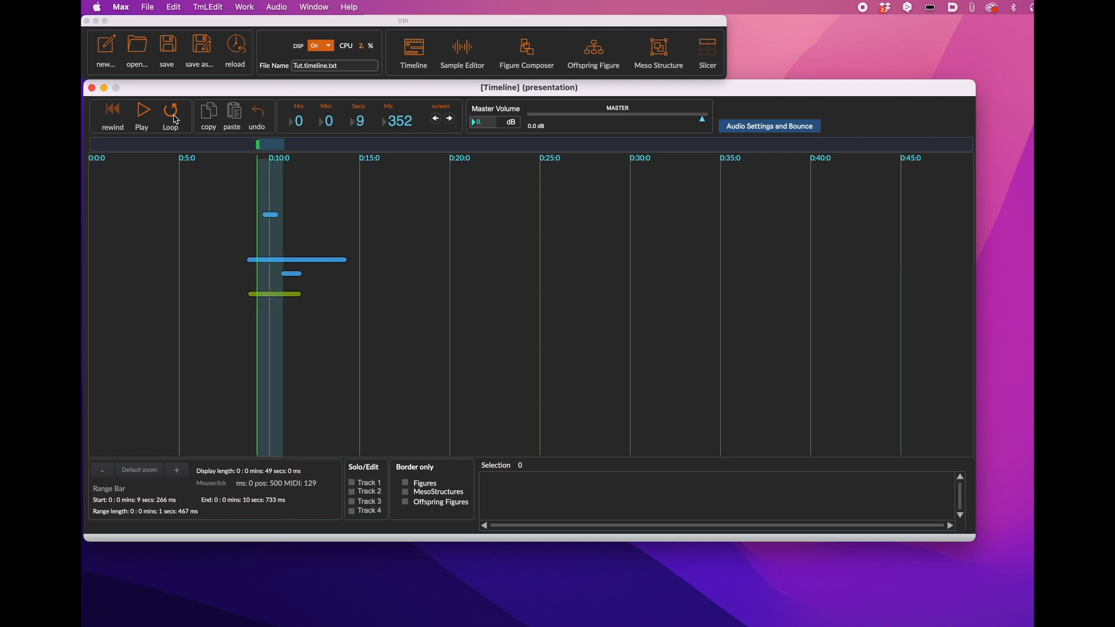
left_click(174, 116)
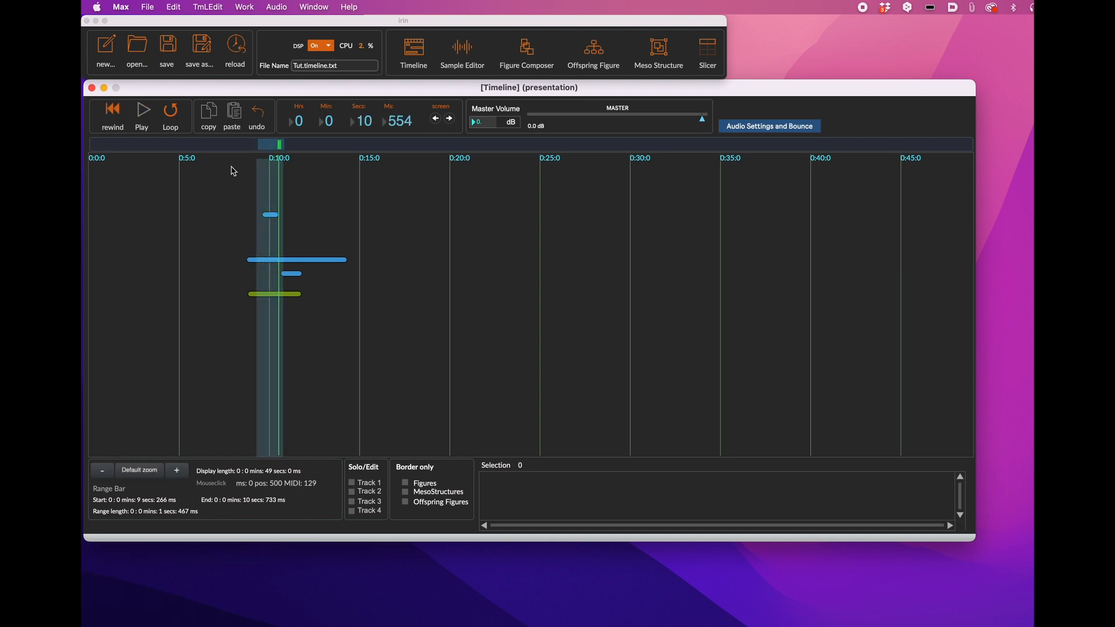
left_click(230, 145)
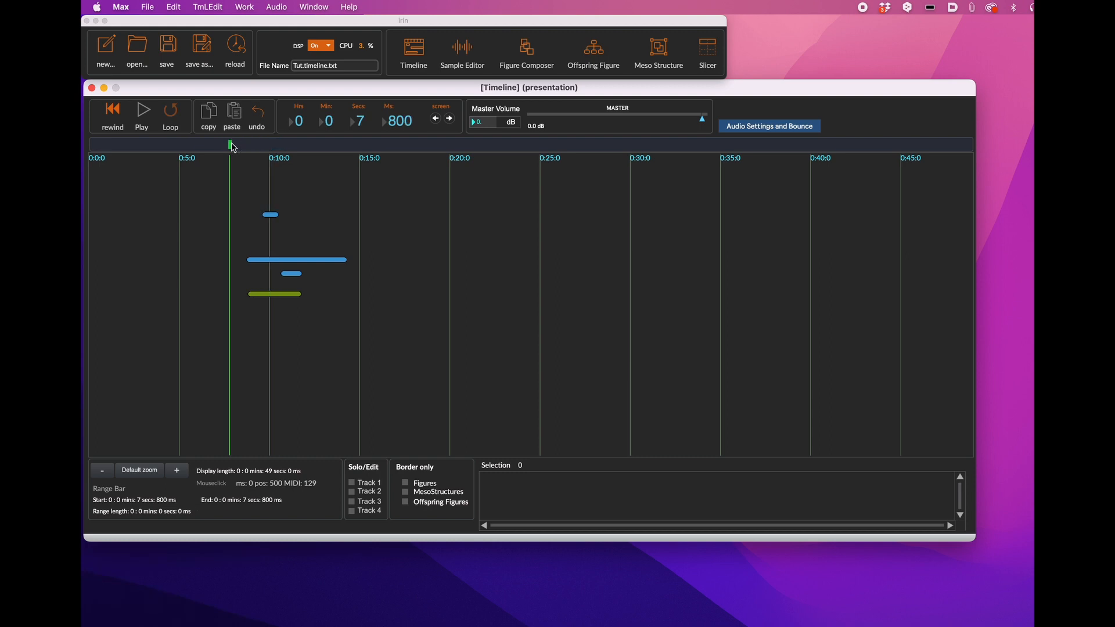
Solo Tracks 1, 2, 3 and 4 one after another
left_click(352, 484)
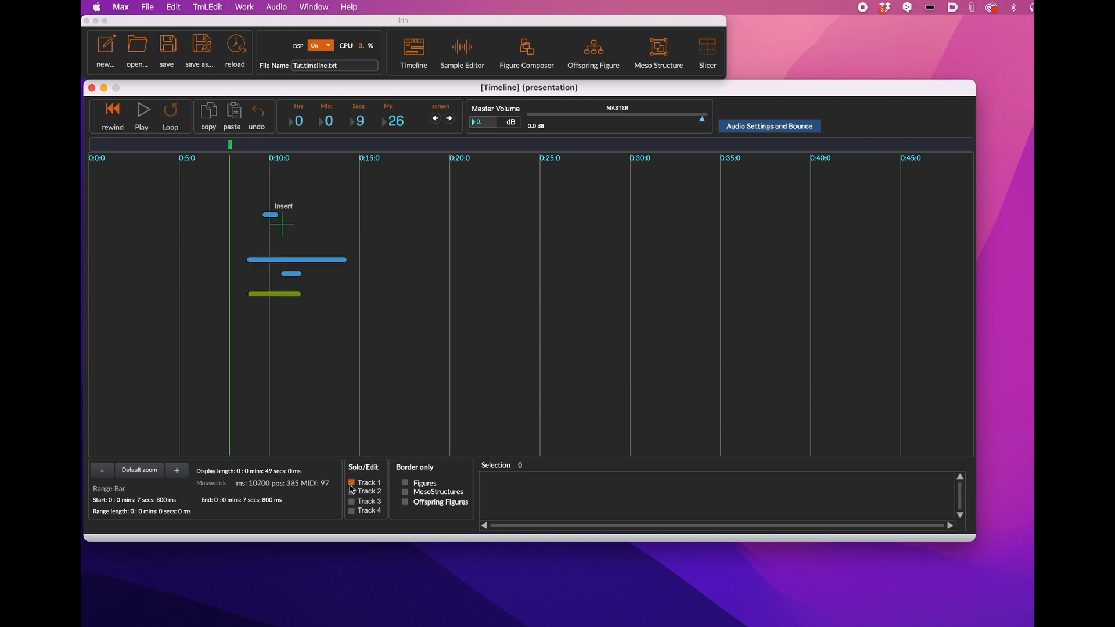
left_click(352, 492)
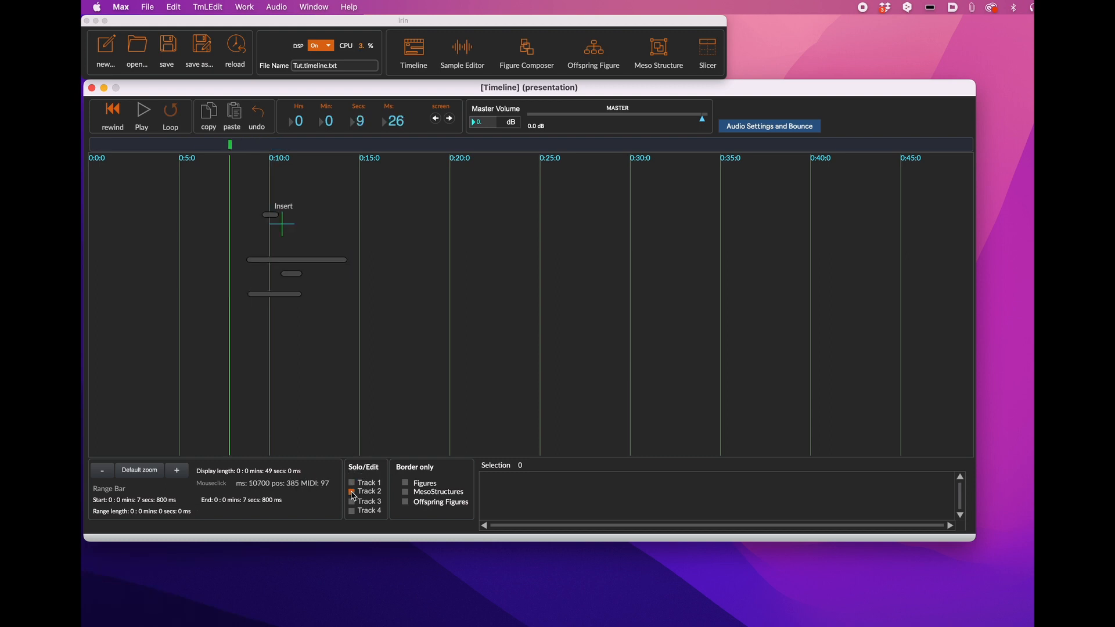
left_click(352, 502)
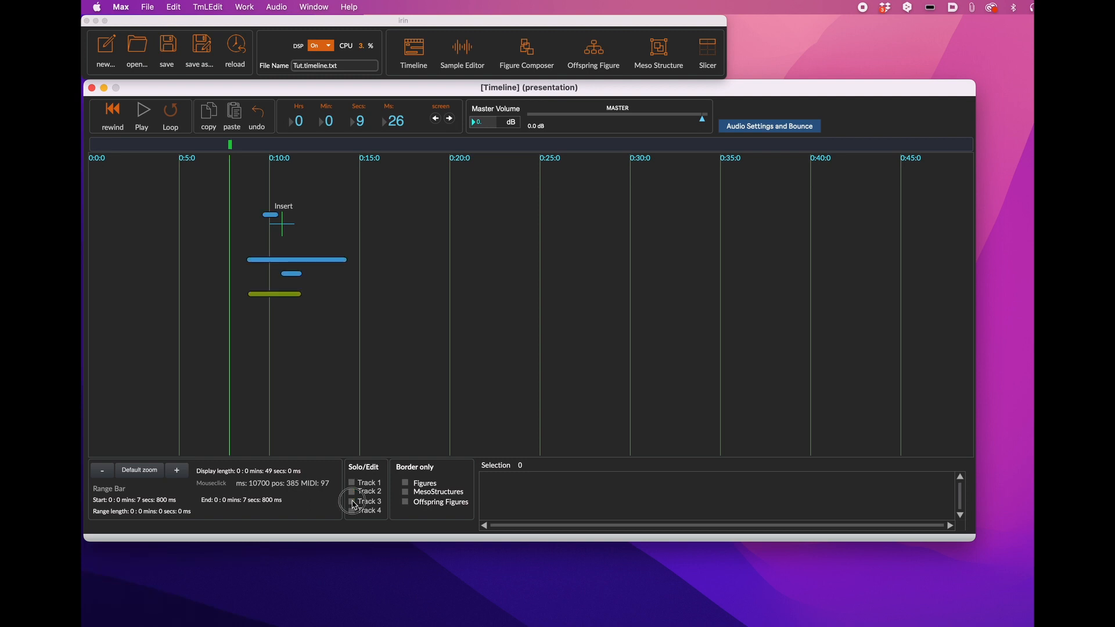
left_click(352, 511)
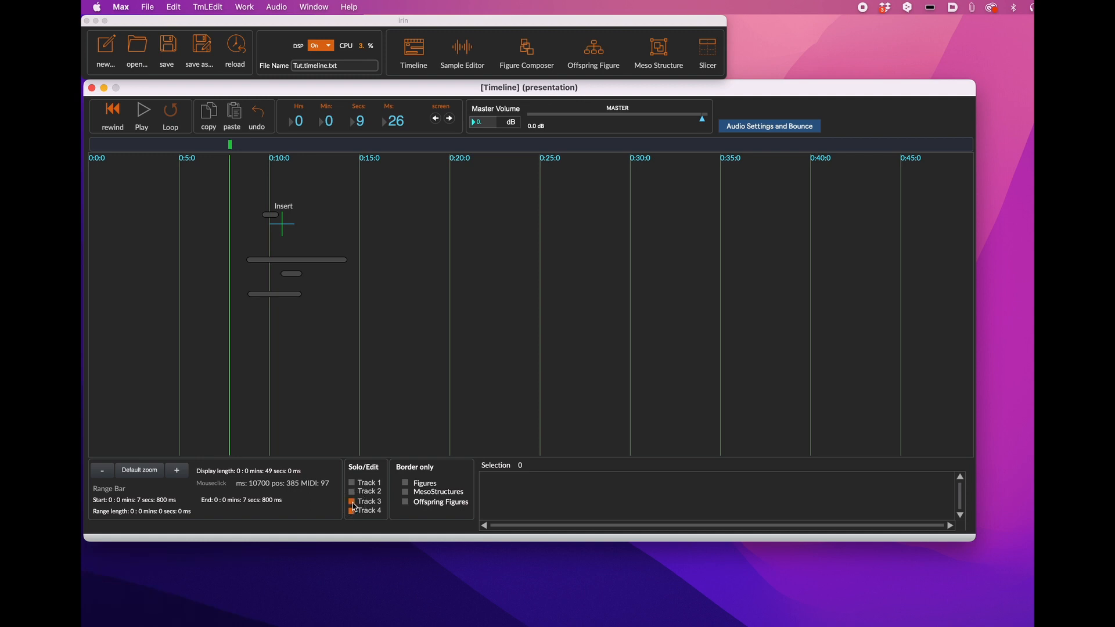
Add the remaining tracks to the solo/edit set, then leave only Track 1 active
left_click(352, 493, "shift")
left_click(352, 484, "shift")
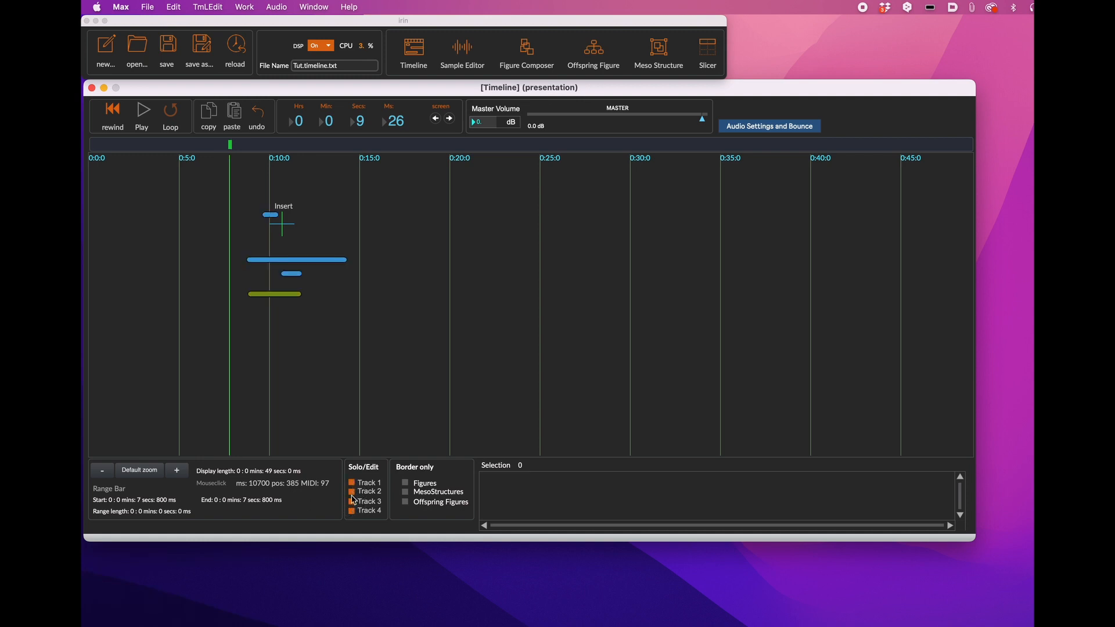
left_click(352, 492, "shift")
left_click(352, 502, "shift")
left_click(351, 511, "shift")
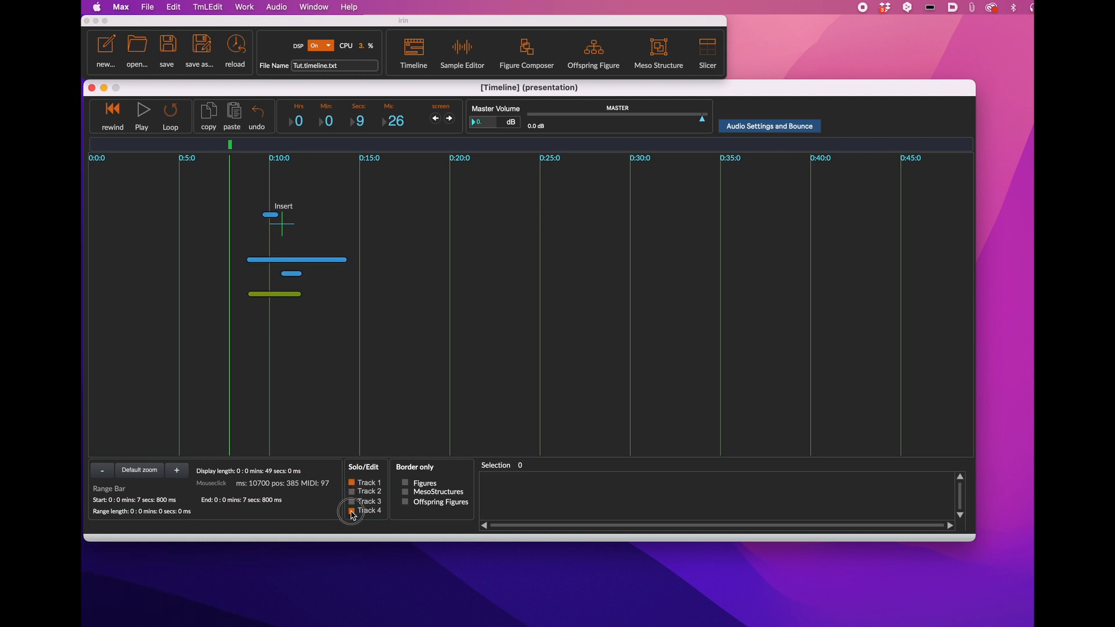
Select all four samples on Track 1, then clear the selection
left_click(256, 203)
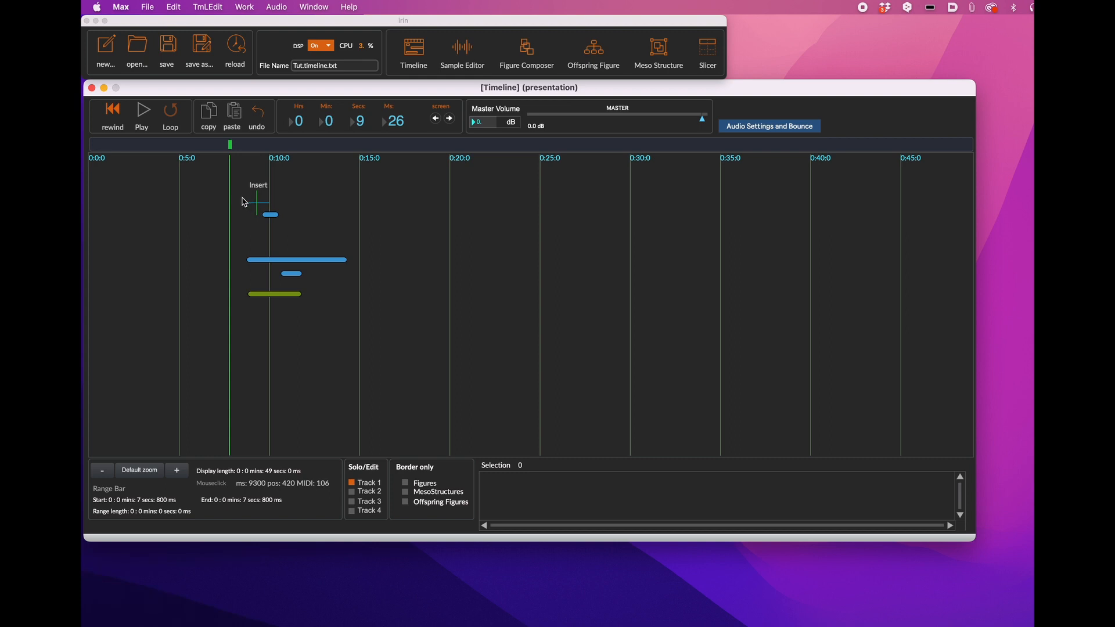
left_click_drag(241, 198, 355, 314)
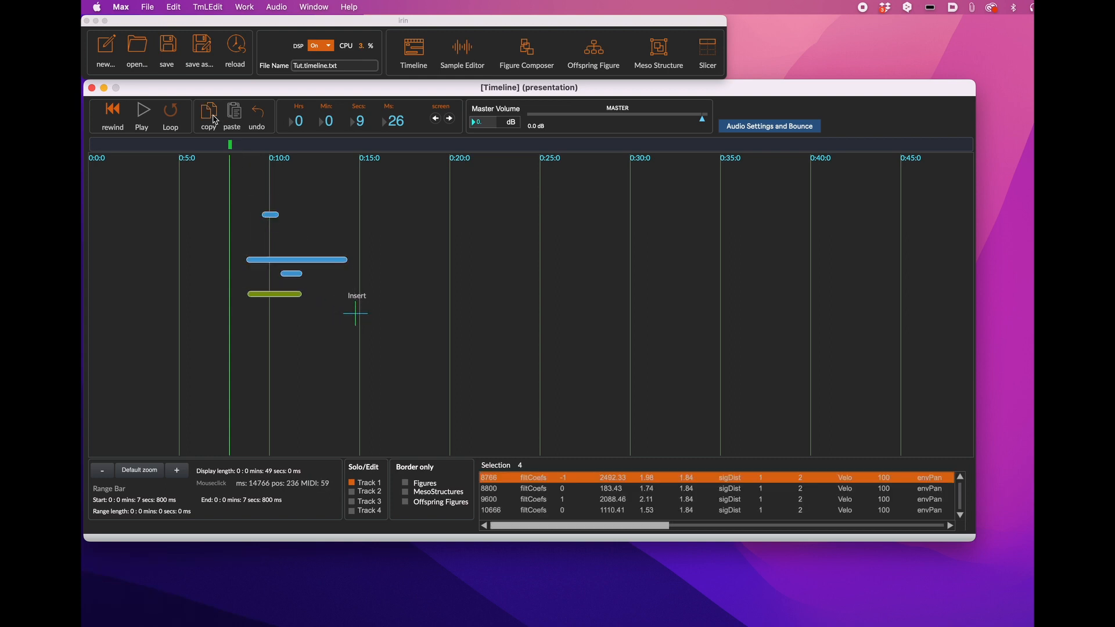
left_click(275, 177)
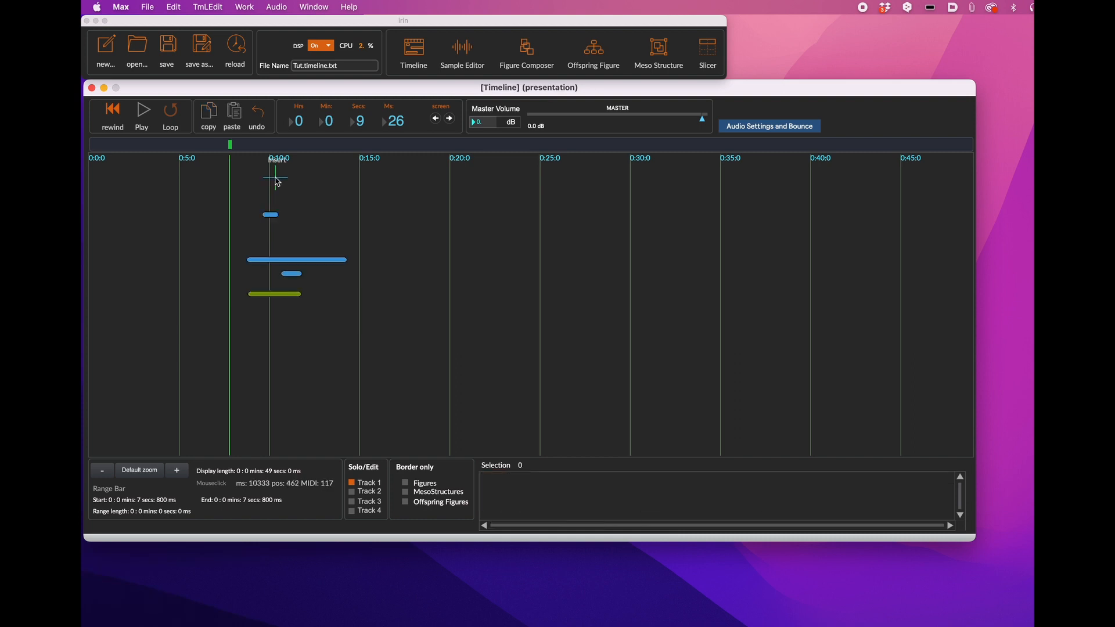
Select the uppermost sample, extend the selection to all four, and step through their entries from 8766 to 10666
left_click(281, 228)
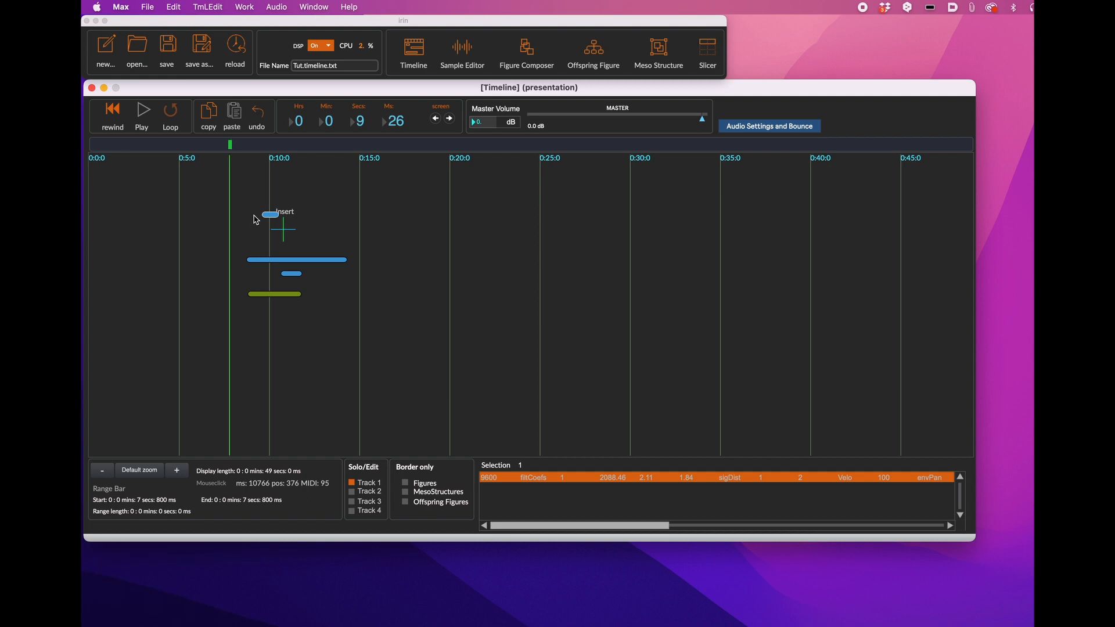
left_click_drag(244, 201, 351, 309)
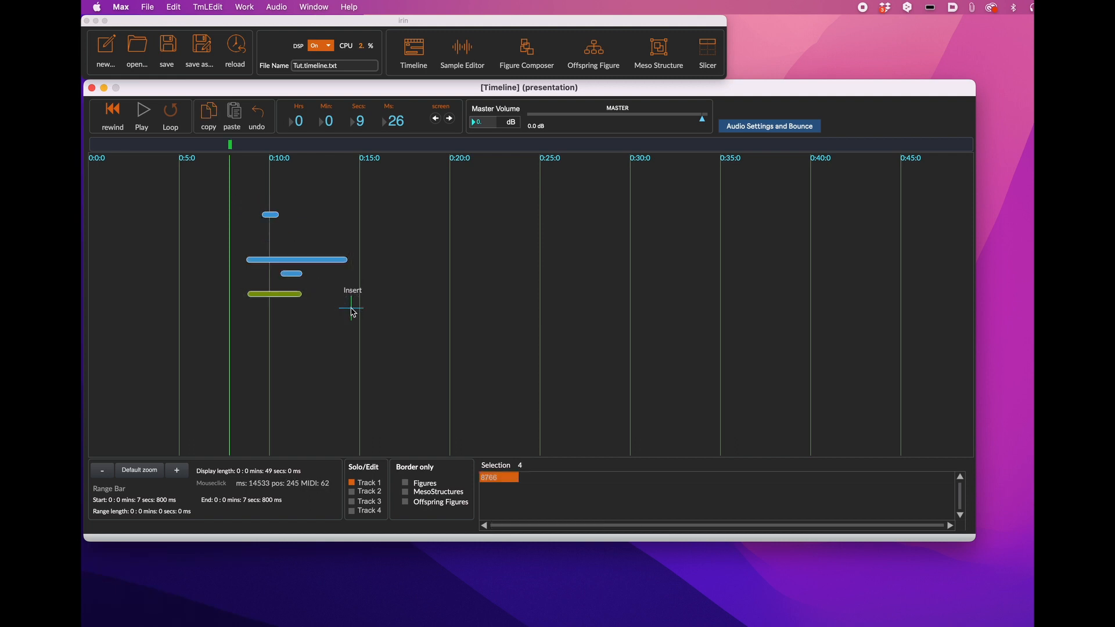
left_click(513, 481)
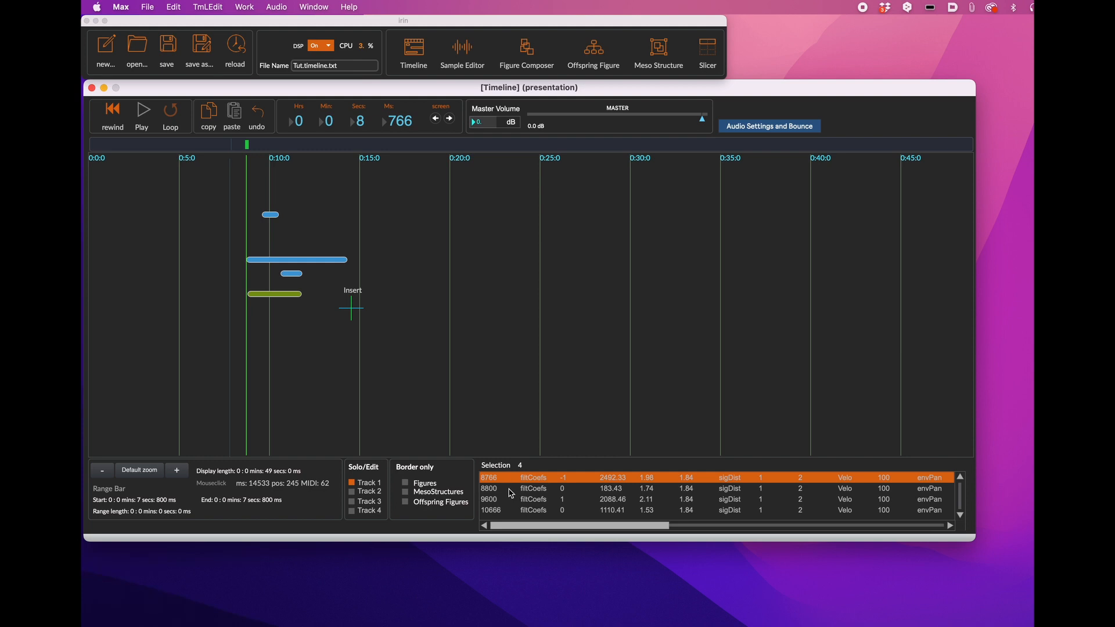
left_click(510, 490)
left_click(509, 500)
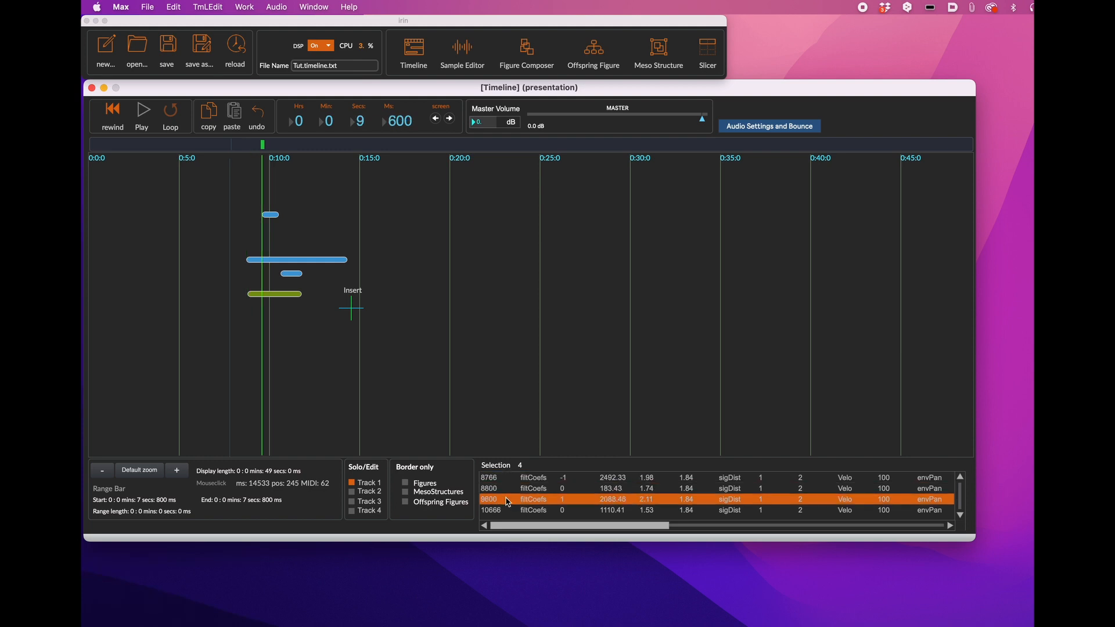
left_click(503, 511)
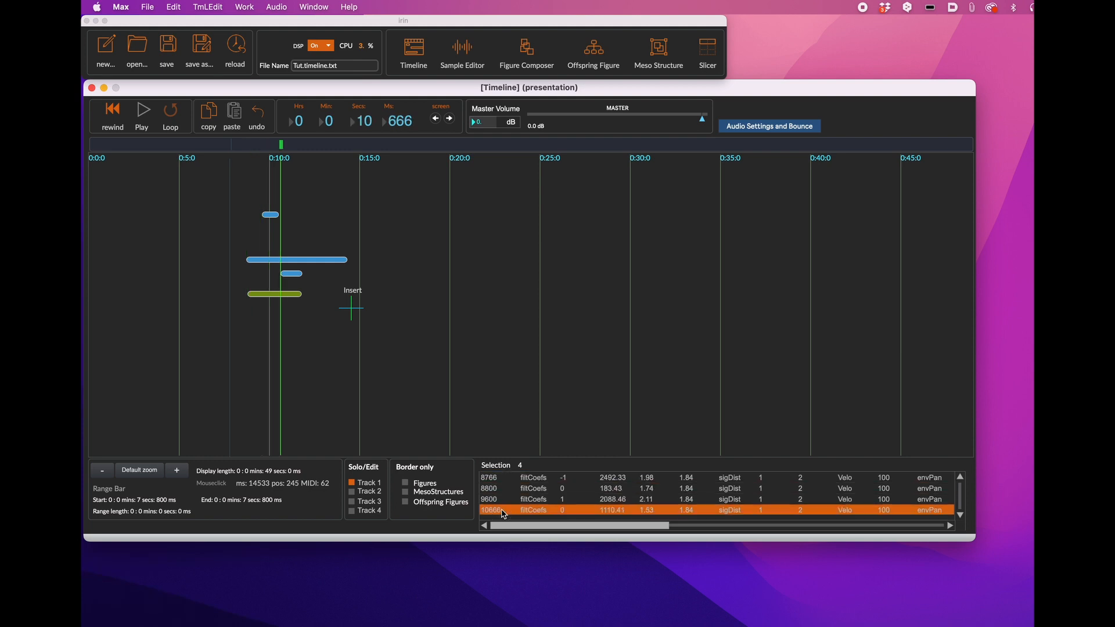
Open the 10666 sample in the Sample Editor beside the timeline and show samples 8766, 8800, 9600 and 10666 in turn
double_click(503, 511)
left_click_drag(479, 111, 631, 81)
left_click(503, 479)
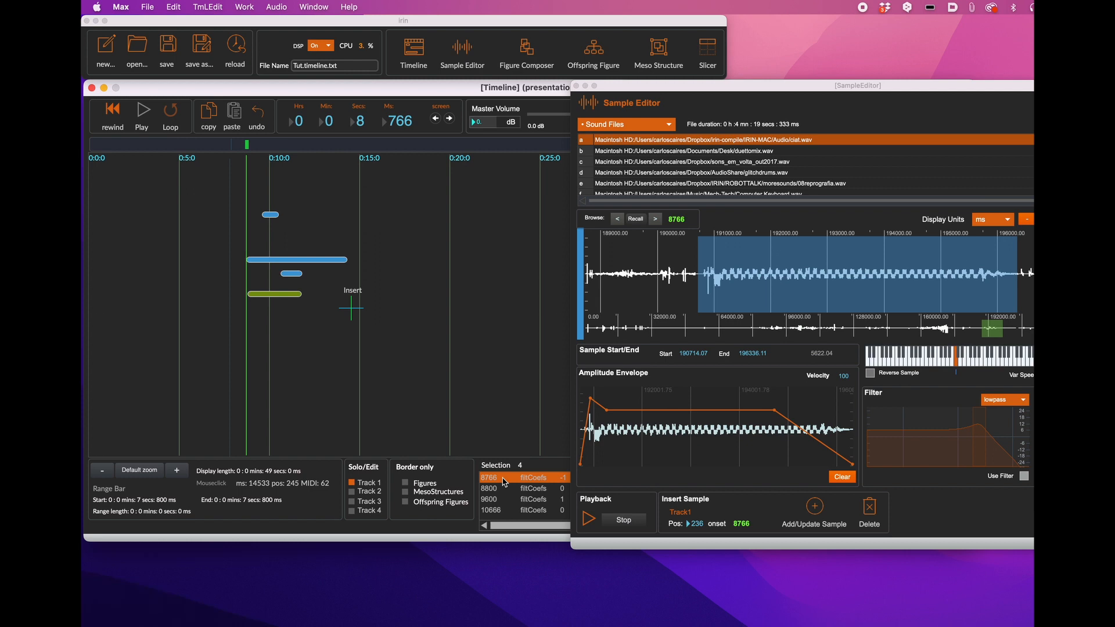
left_click(503, 491)
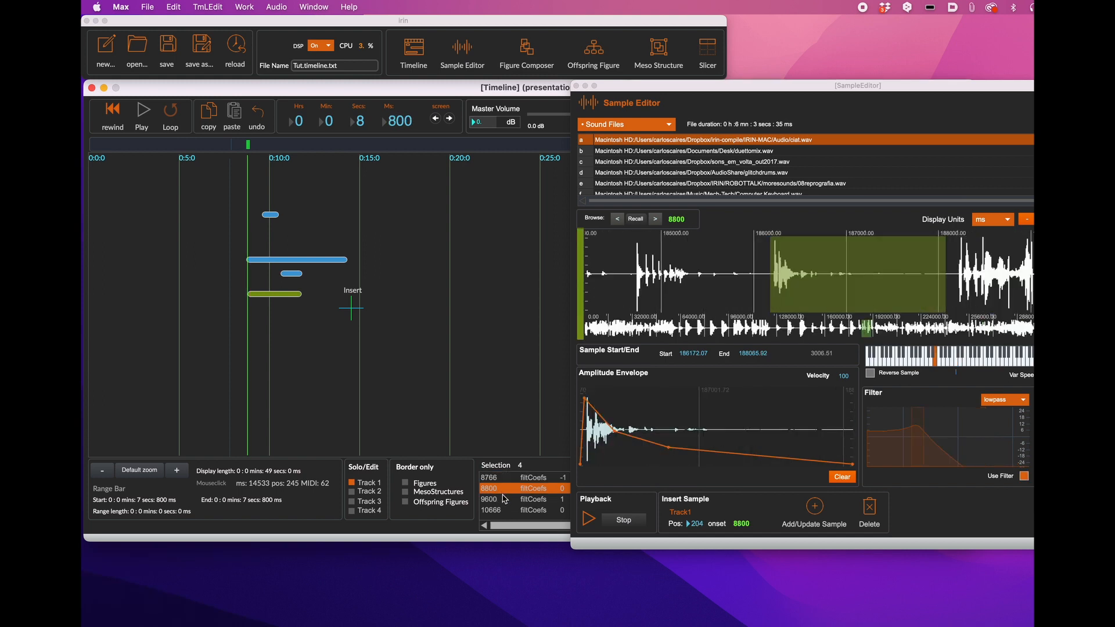
left_click(504, 500)
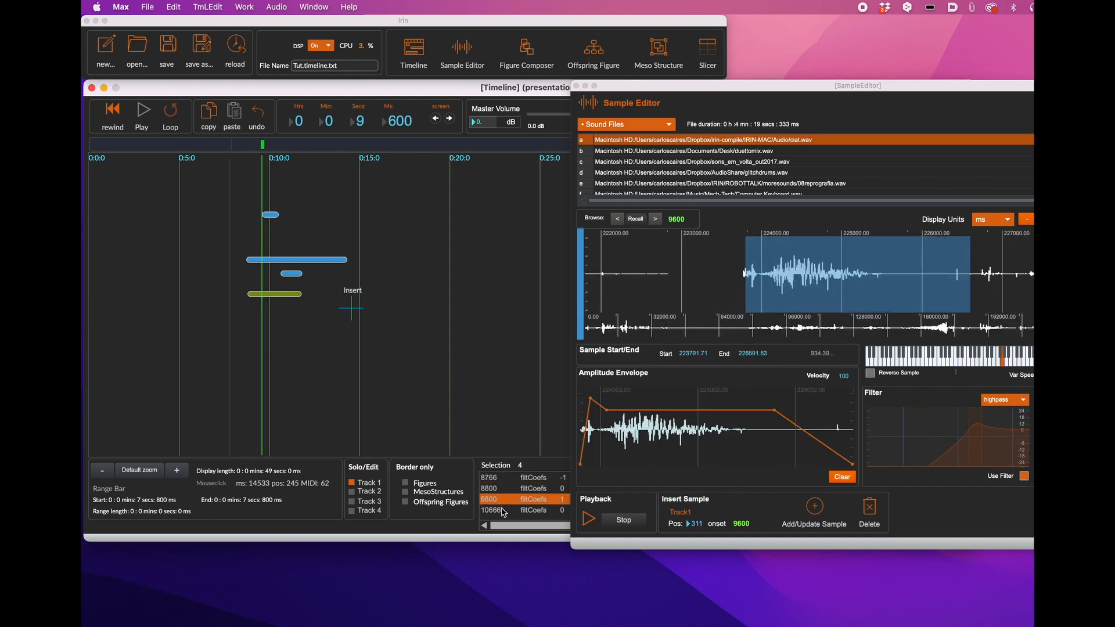
left_click(503, 510)
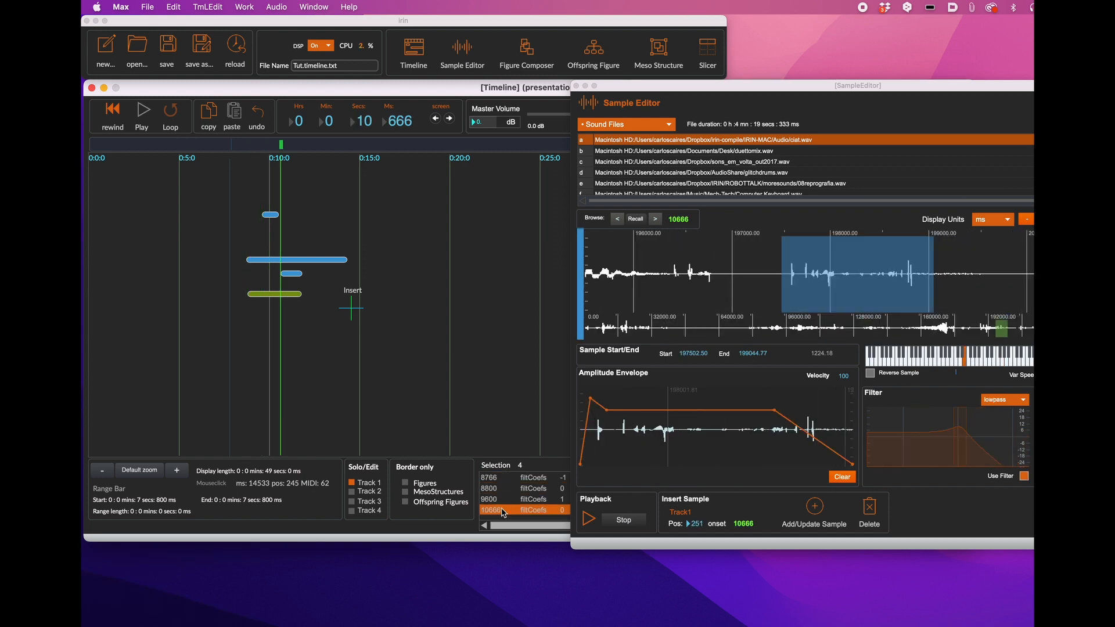
Play the 10666 sample, lower its pitch to position 232, and update it on the timeline
left_click(590, 519)
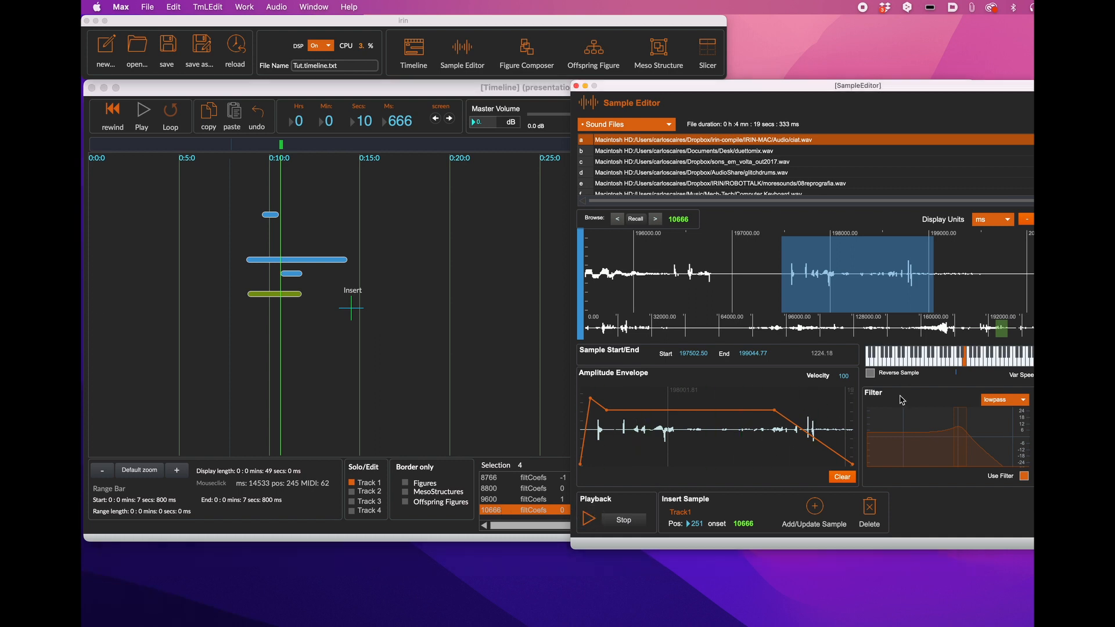
left_click(951, 360)
left_click(815, 510)
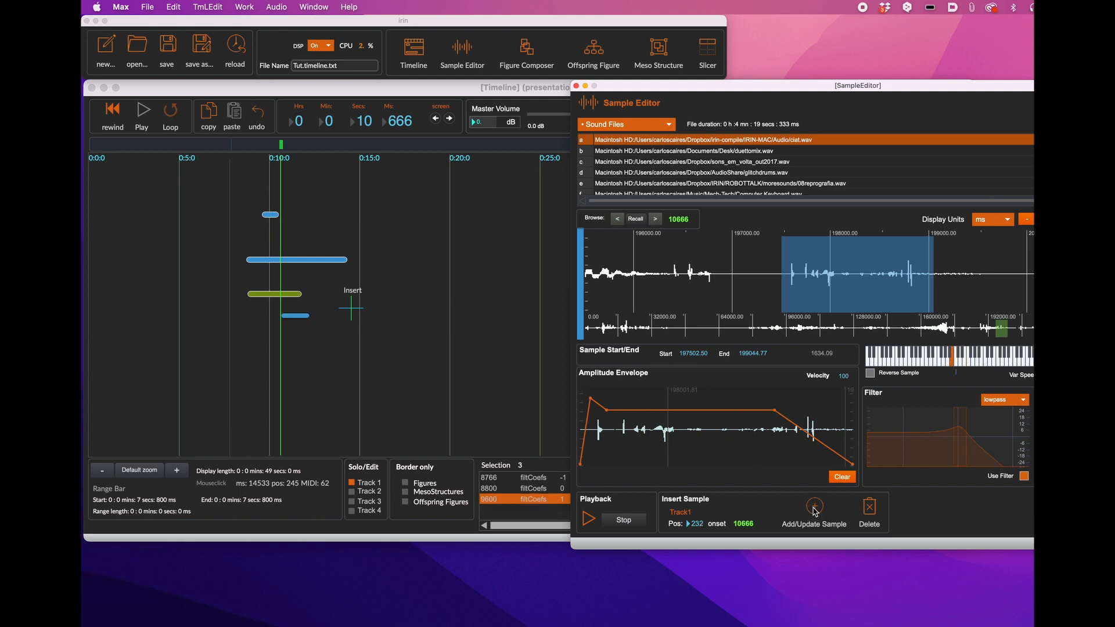
Play the timeline from about 8 s to hear the updated sample
left_click(228, 147)
left_click(226, 145)
key("space")
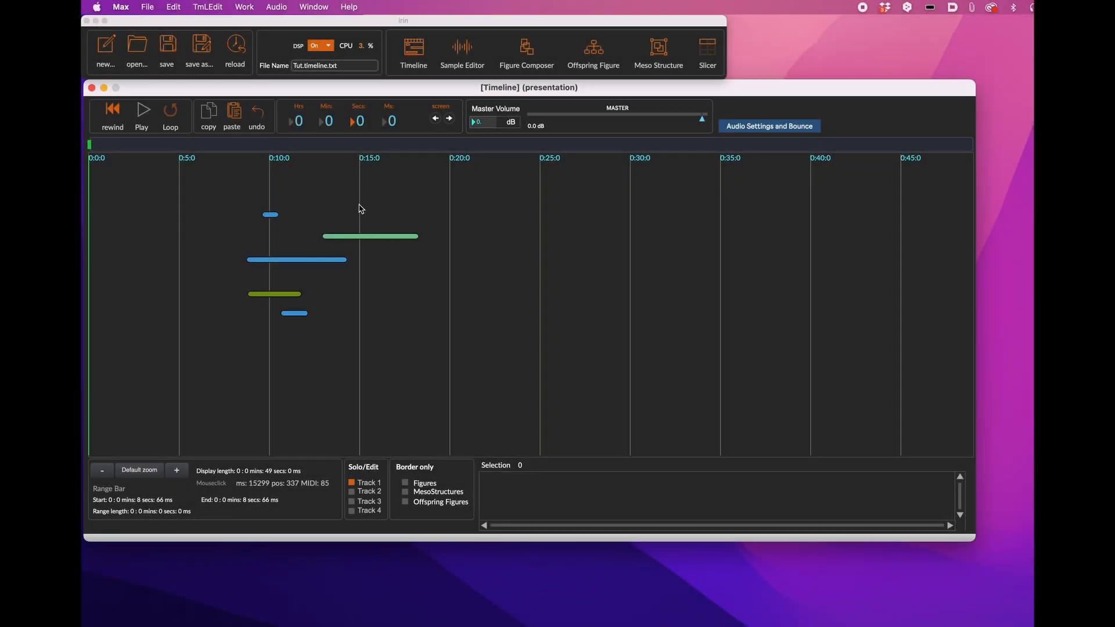
Copy all five samples on the timeline and import them into the Figure Composer
left_click(244, 199)
left_click_drag(244, 200, 434, 347)
left_click(210, 115)
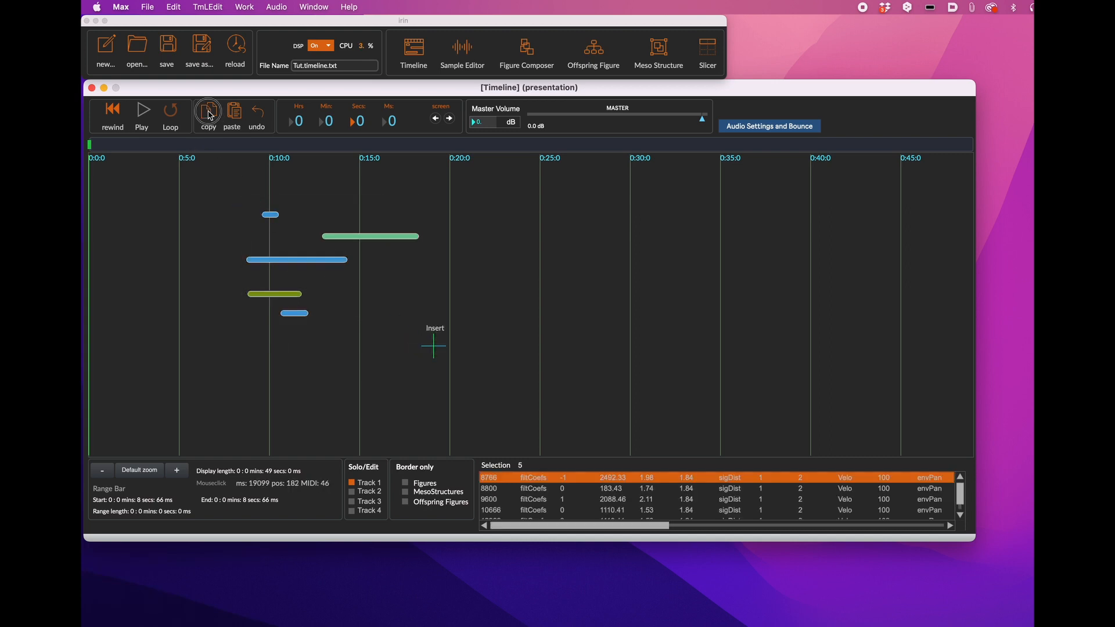
left_click(531, 52)
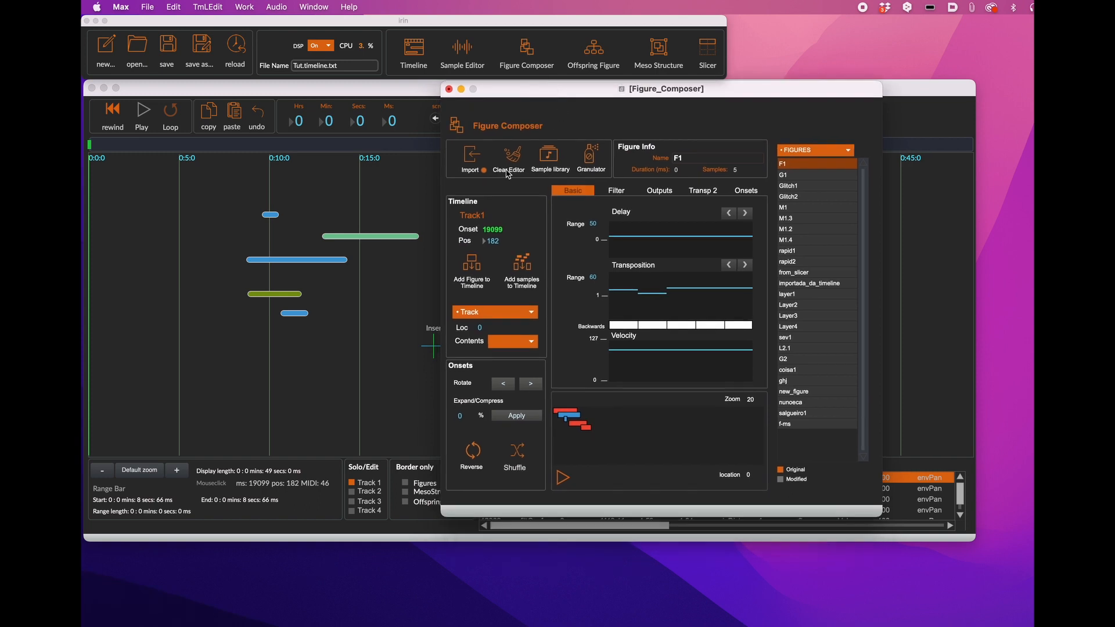
left_click(467, 162)
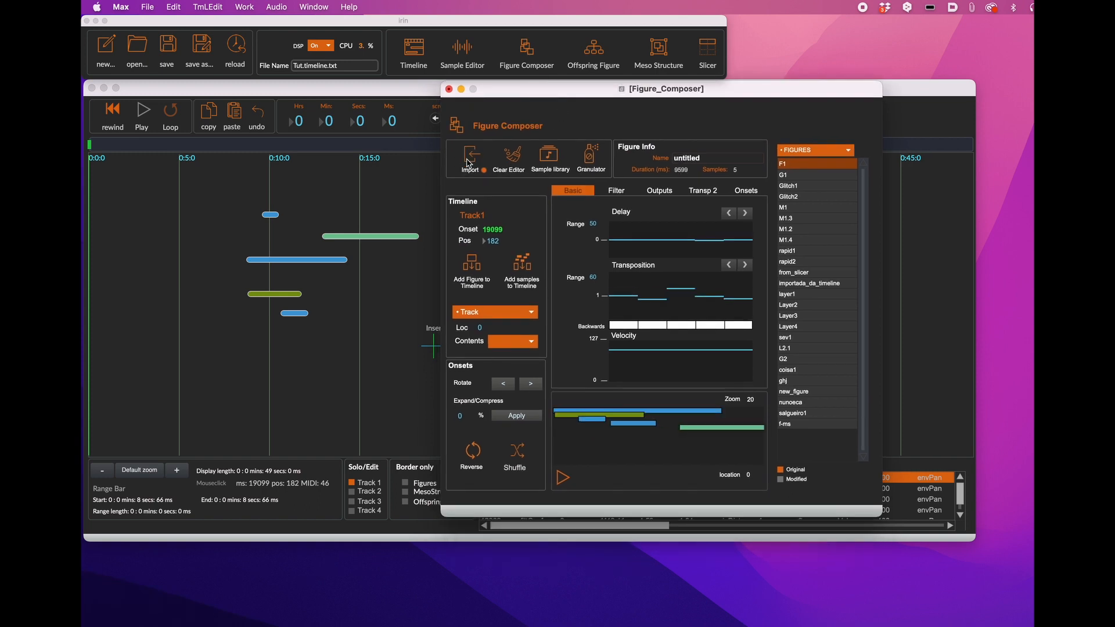
Redraw the Delay steps so the imported figure's five samples get differing offsets within the range of 50, and play the figure
left_click(563, 479)
mouse_move(621, 236)
left_mouse_down()
mouse_move(632, 249)
mouse_move(673, 249)
mouse_move(723, 229)
left_mouse_up()
left_click(727, 225)
left_click(632, 230)
left_click(562, 476)
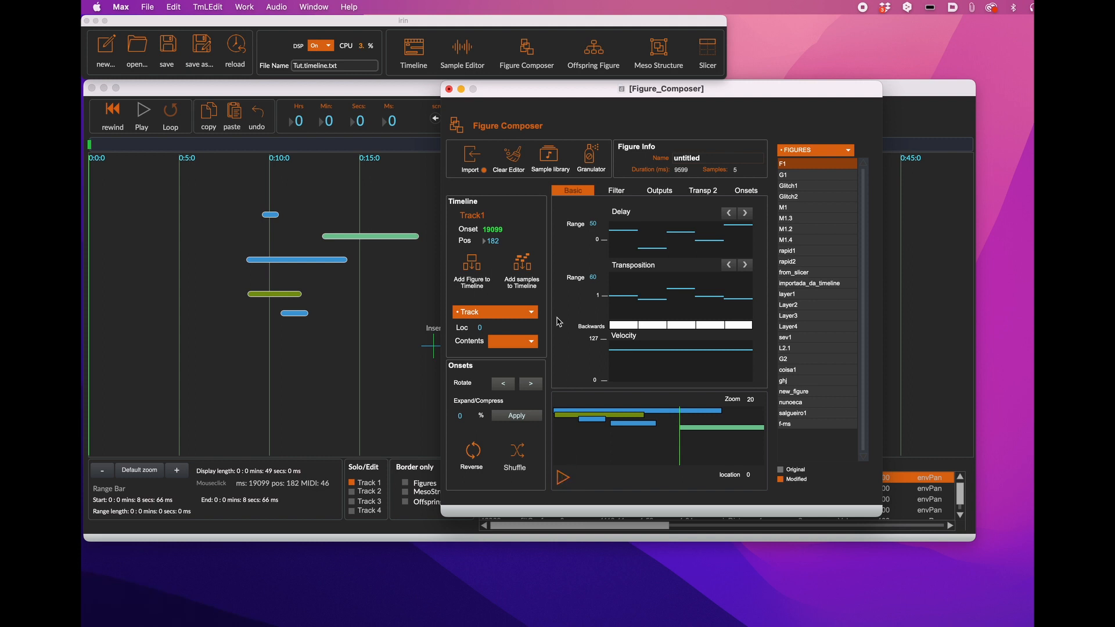
Add the figure to the figure library as thing1 and select it there
left_click(805, 151)
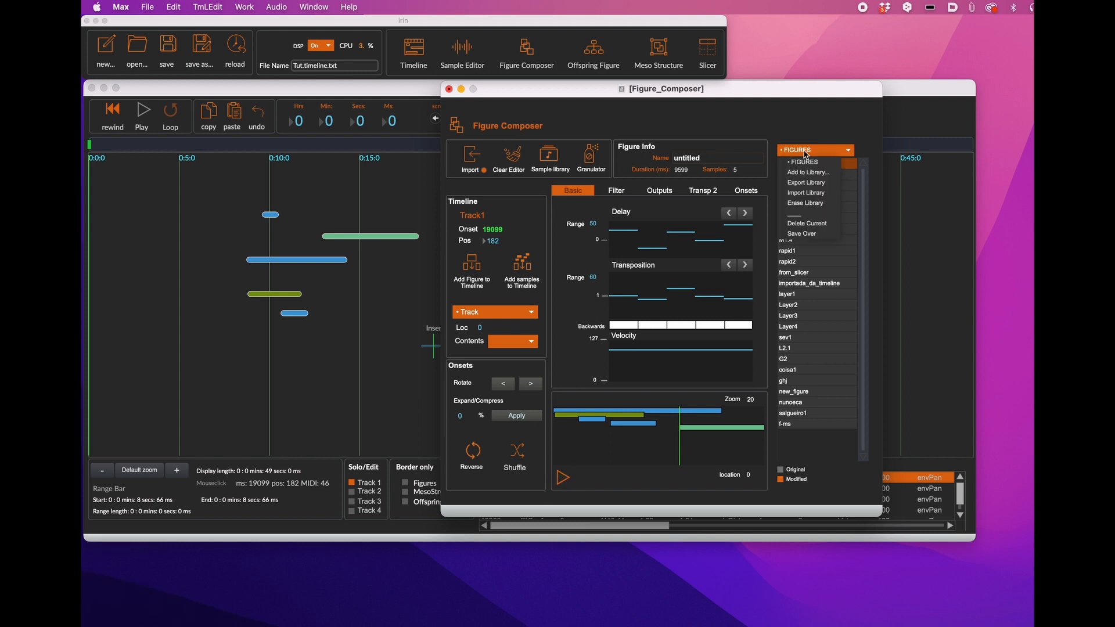
left_click(807, 172)
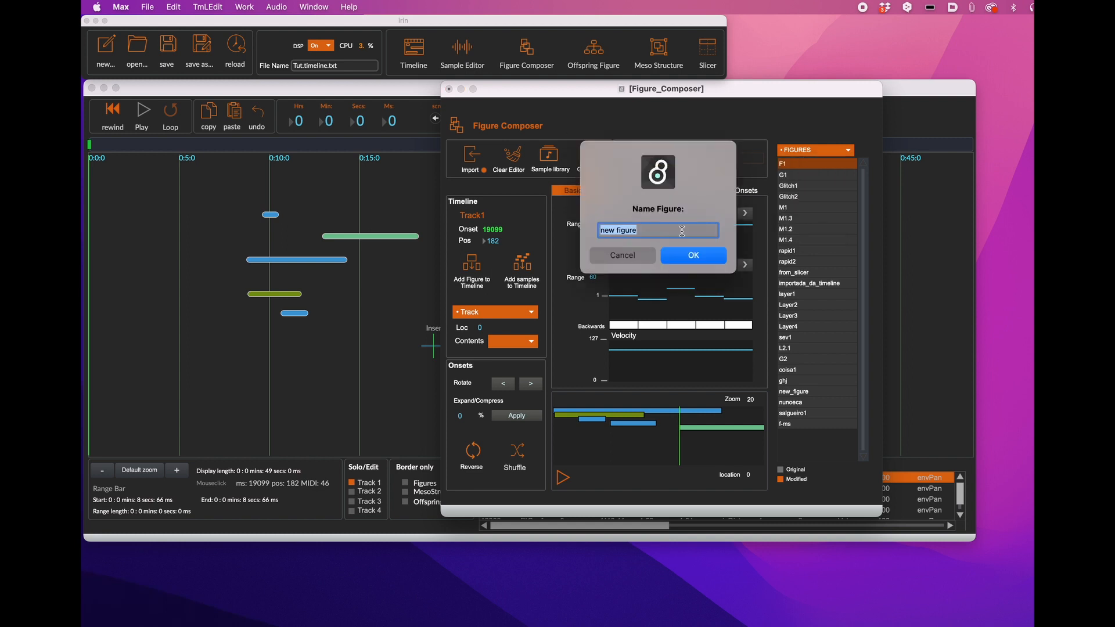
type("thing1")
key("Return")
left_click(805, 437)
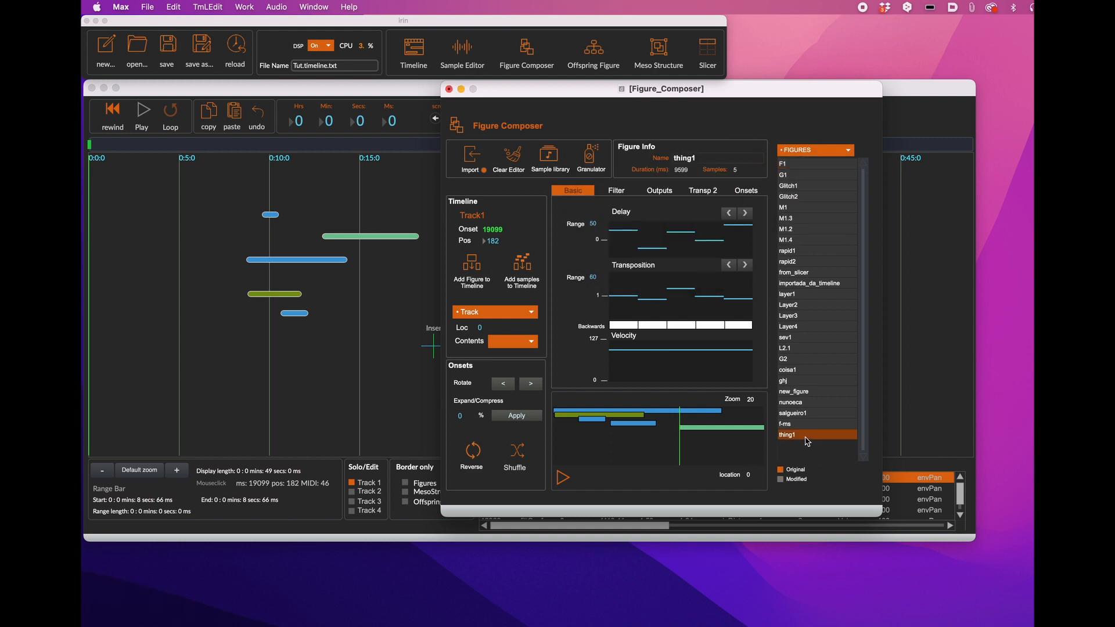
Set the timeline insertion point at about 20.7 s and add the thing1 figure there
left_click_drag(495, 96, 674, 105)
left_click(463, 202)
left_click(1009, 107)
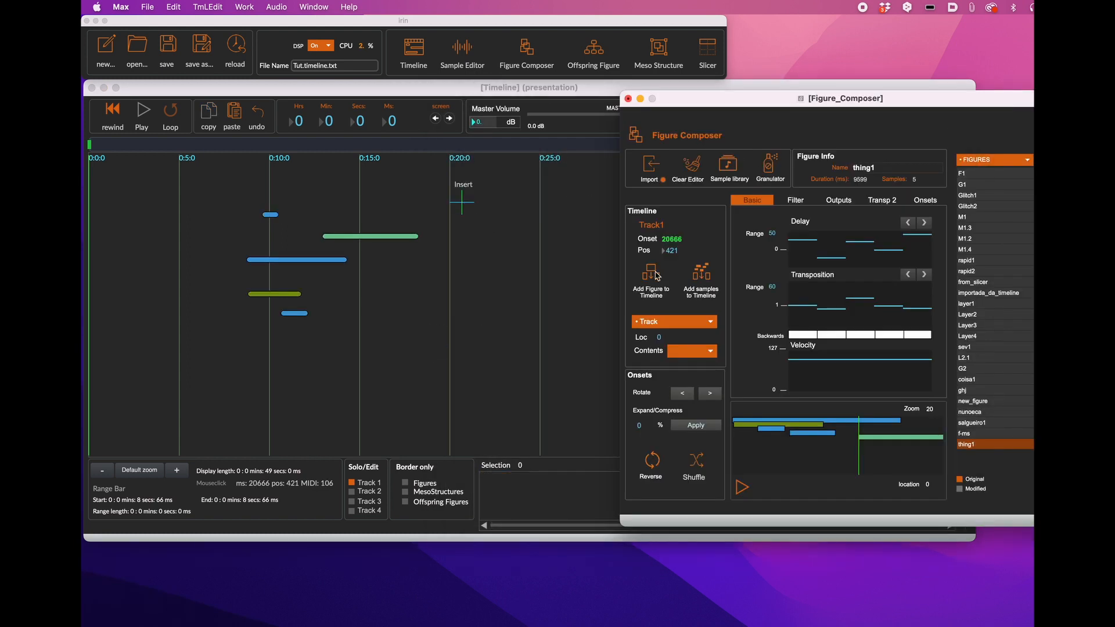
left_click(651, 273)
left_click_drag(681, 100, 787, 145)
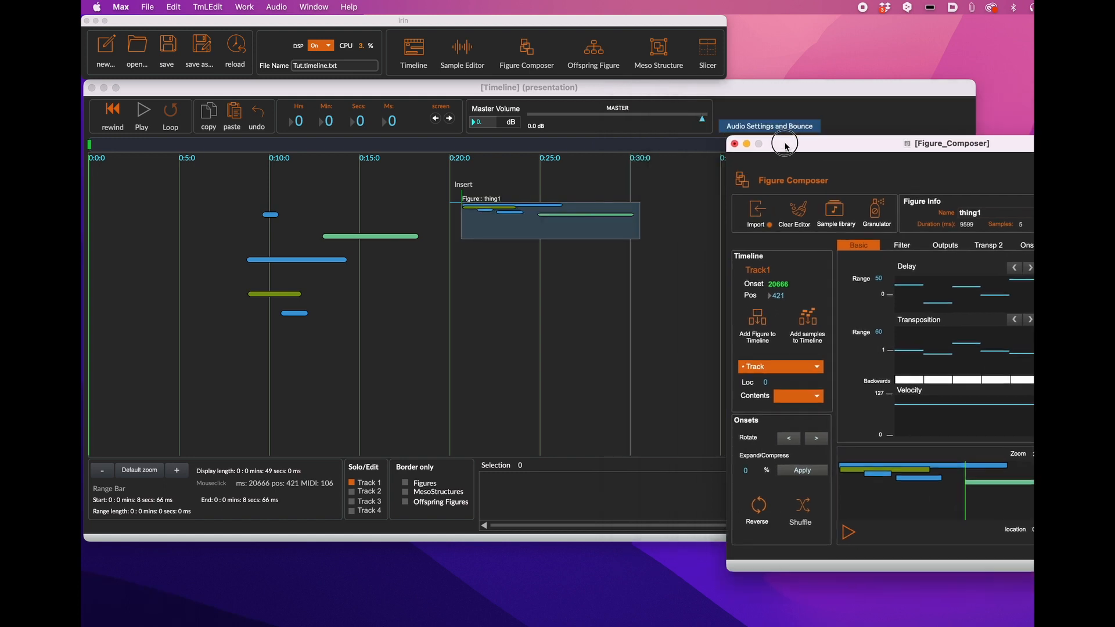
Play the timeline from about 7.9 s, and again from about 20.3 s to hear the thing1 figure
left_click(233, 149)
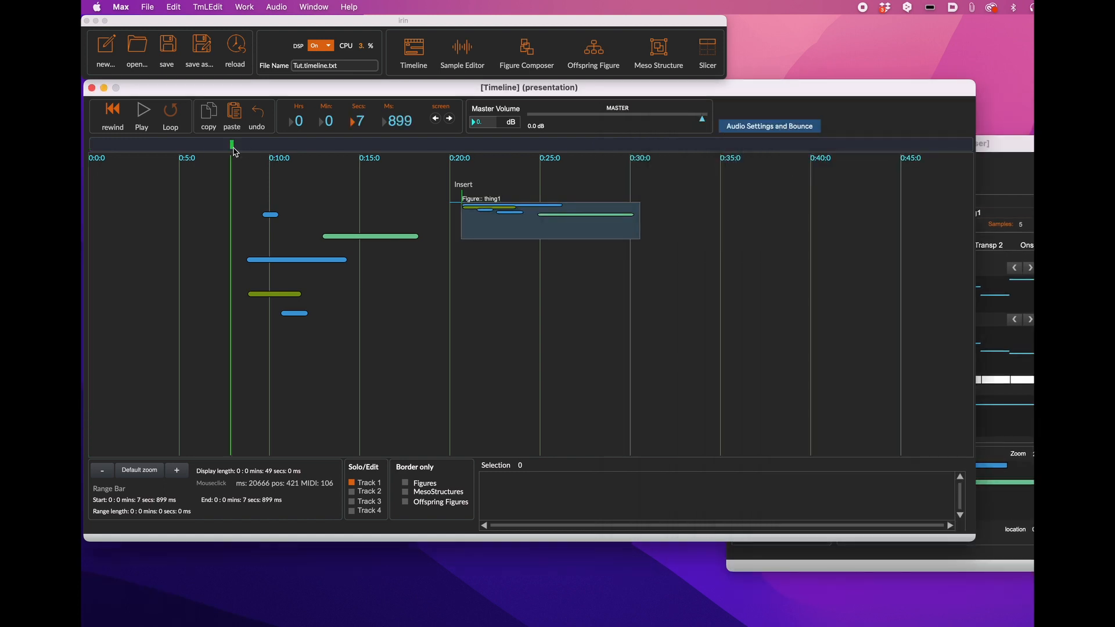
key("space")
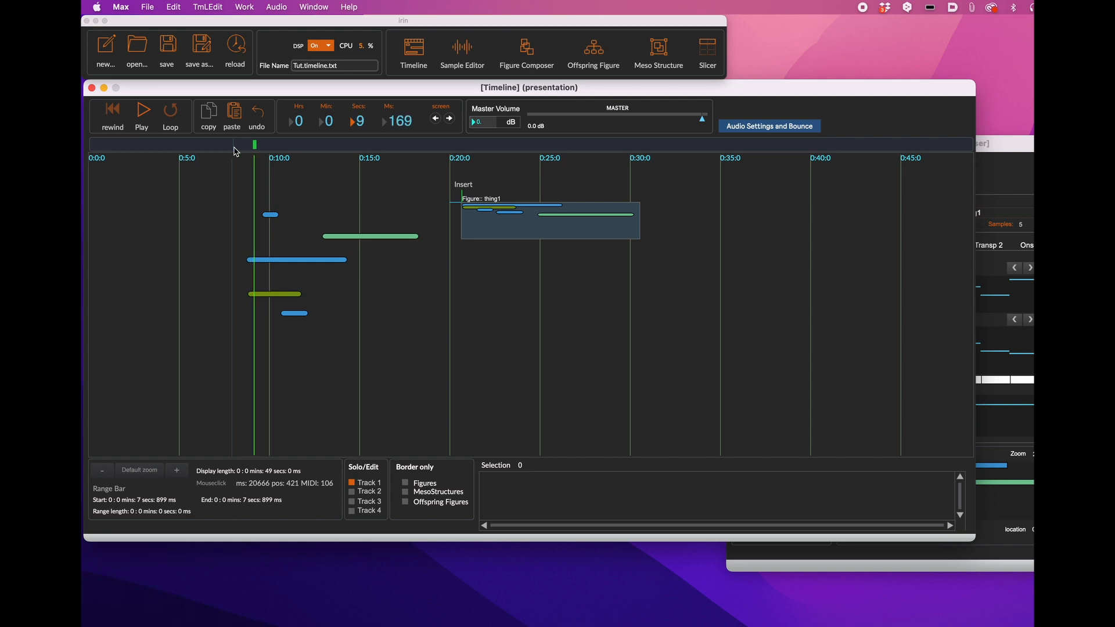
left_click(455, 146)
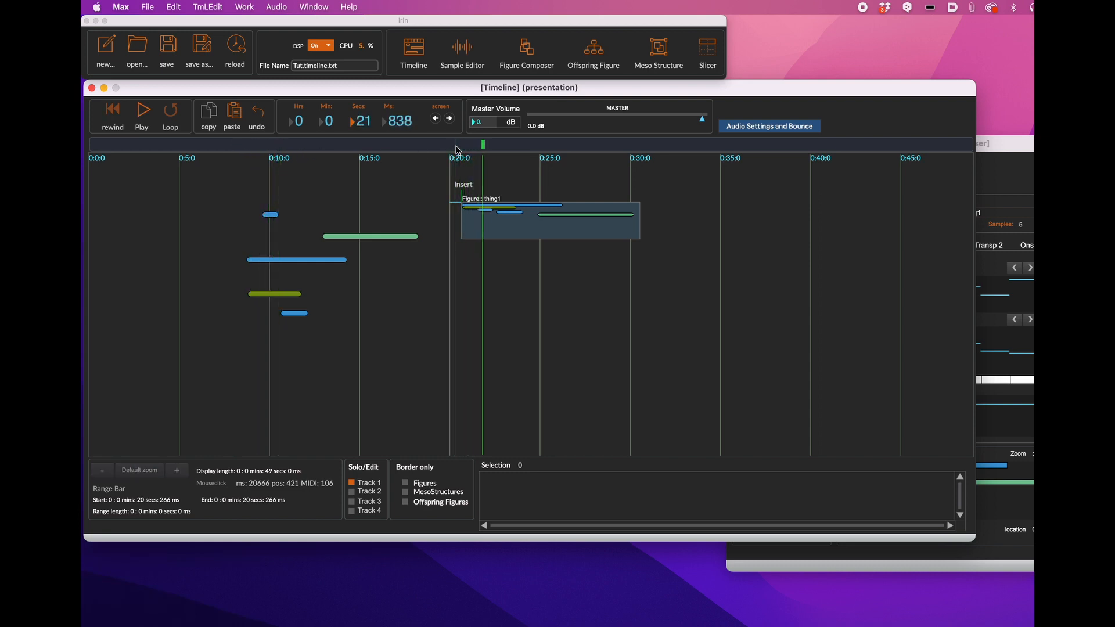
key("space")
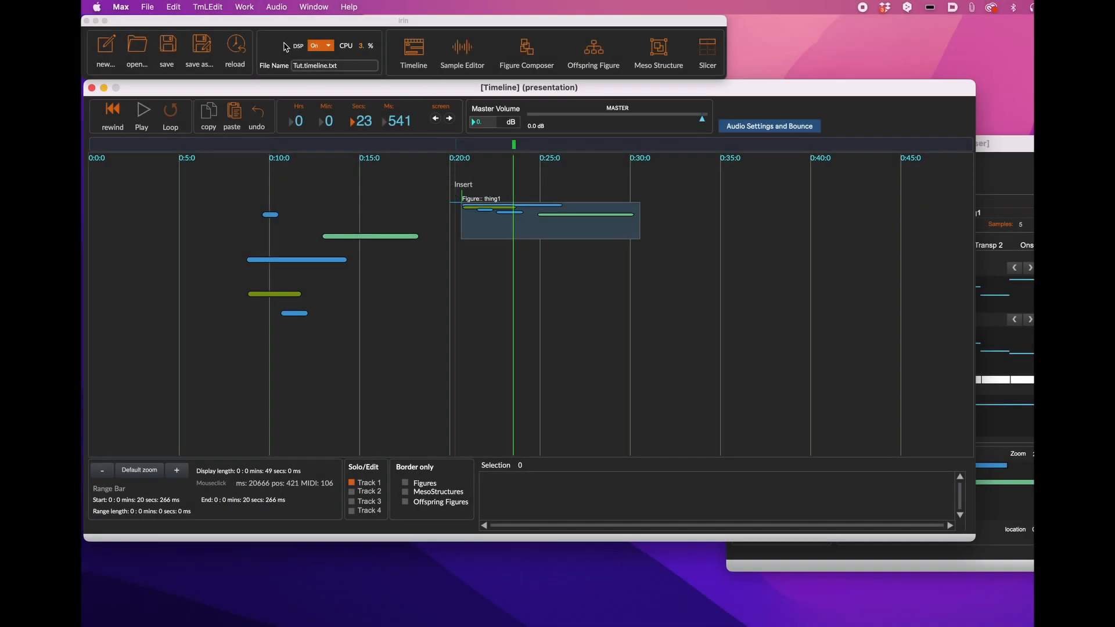
Open the Lists Editor and select the thing1 entry in the figures list
left_click(254, 9)
left_click(267, 23)
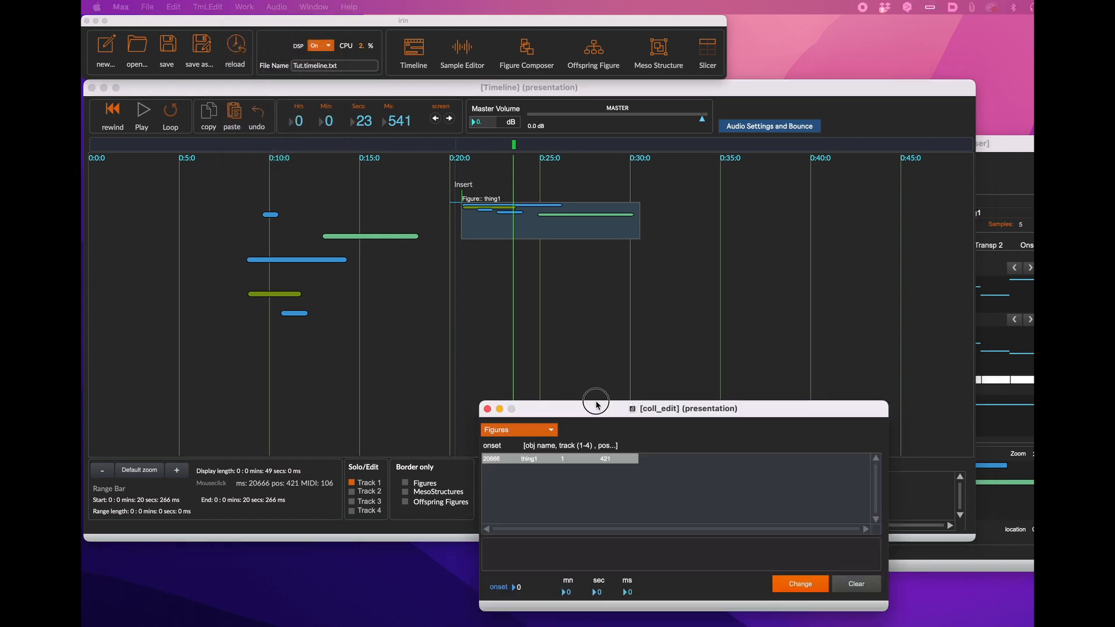
left_click_drag(597, 398, 677, 259)
left_click(608, 314)
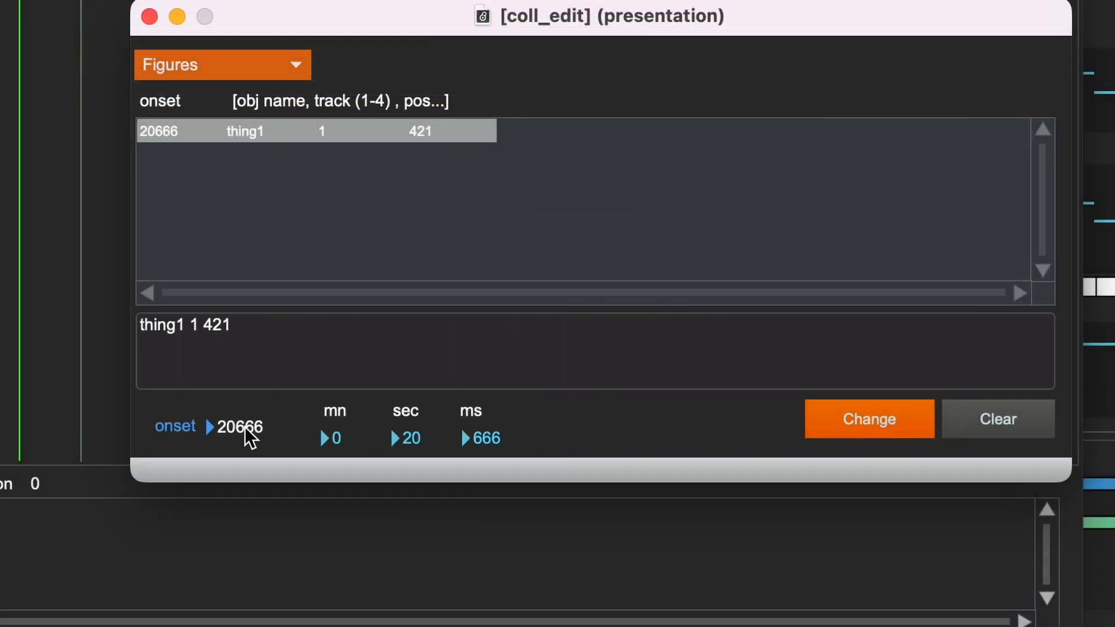
Set thing1's onset to 5 s 0 ms and its position to 300, and apply the change
left_click(245, 426)
left_click(410, 440)
type("5")
left_click(520, 441)
left_click(491, 438)
type("0")
left_click(630, 436)
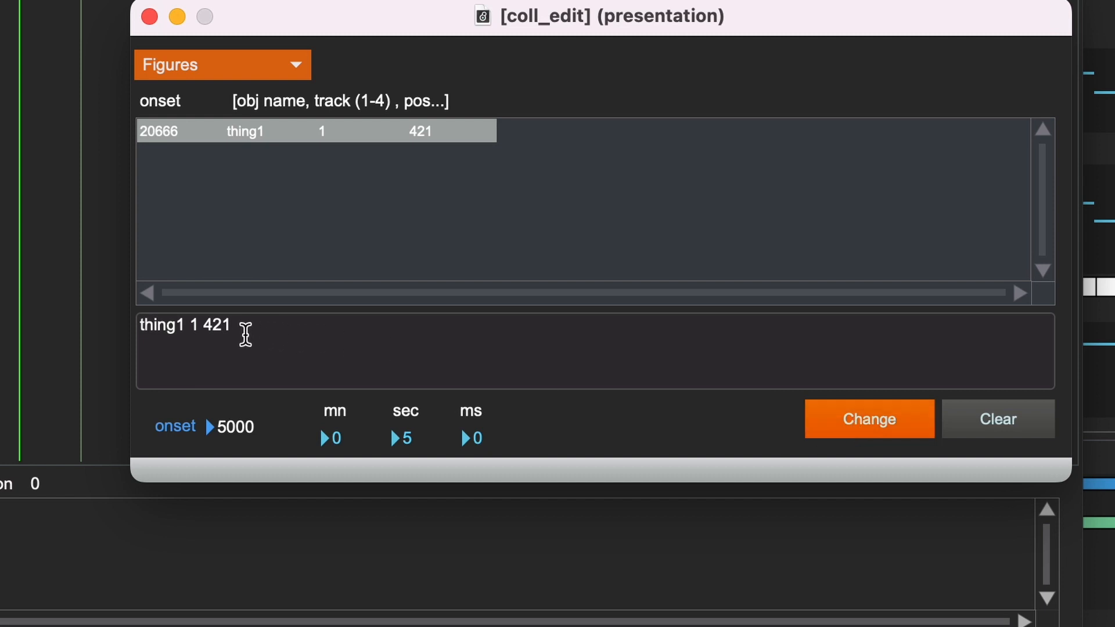
double_click(224, 325)
type("300")
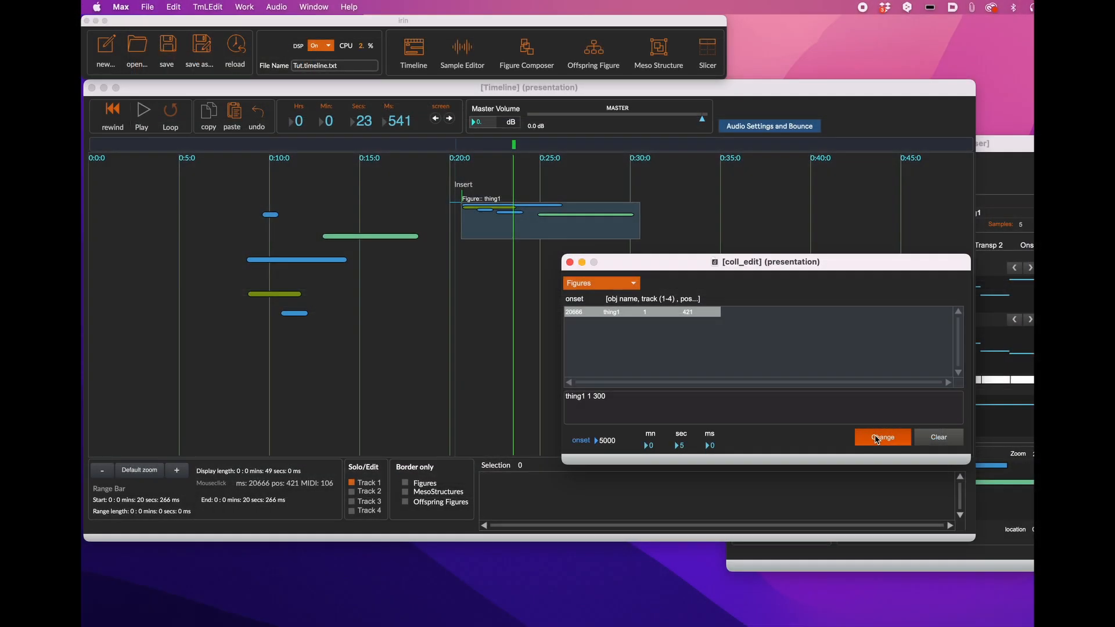
left_click(876, 439)
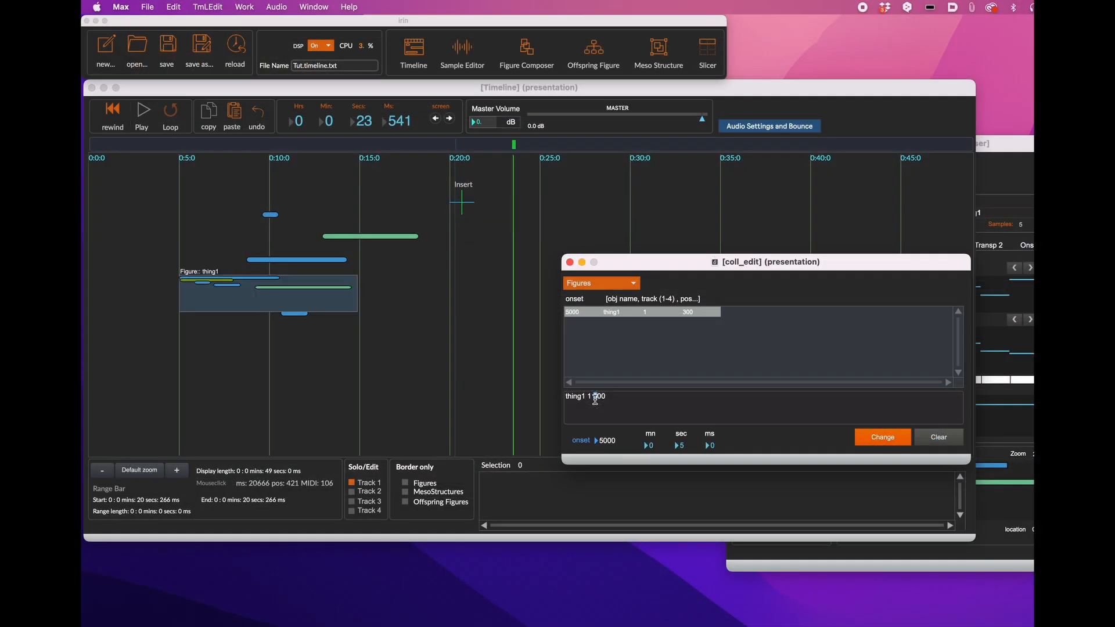
Change thing1's position to 500 and apply it, and repeat the change with position 100
type("5")
left_click(881, 445)
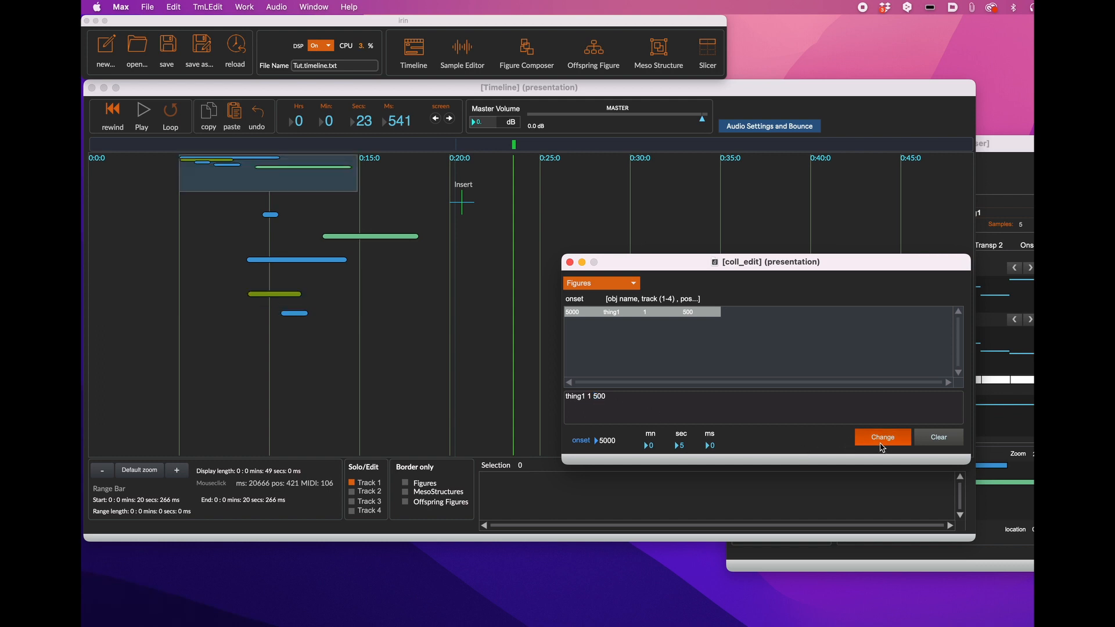
double_click(594, 401)
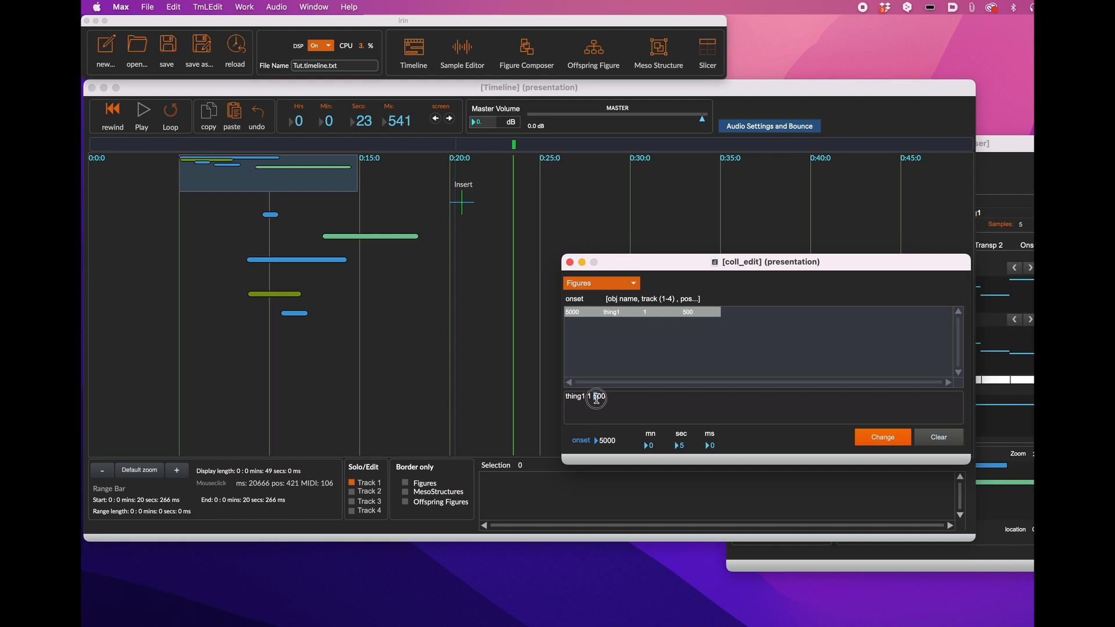
type("100")
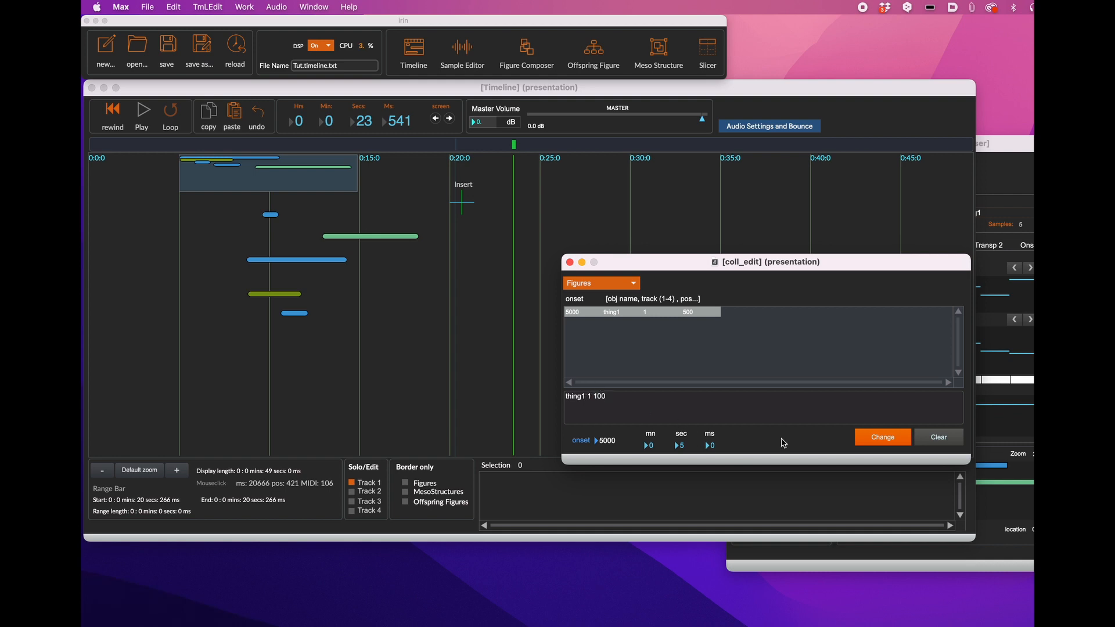
left_click(878, 443)
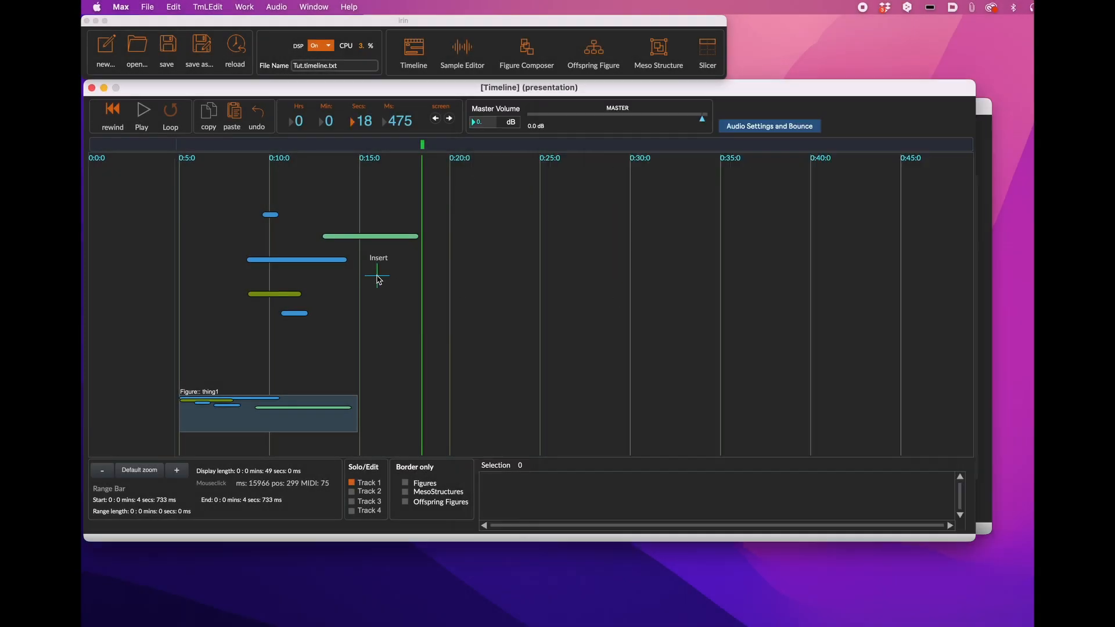
Add the rapid1 figure to the timeline at about 15.1 s, and load and shuffle the importada_da_timeline figure
left_click(360, 278)
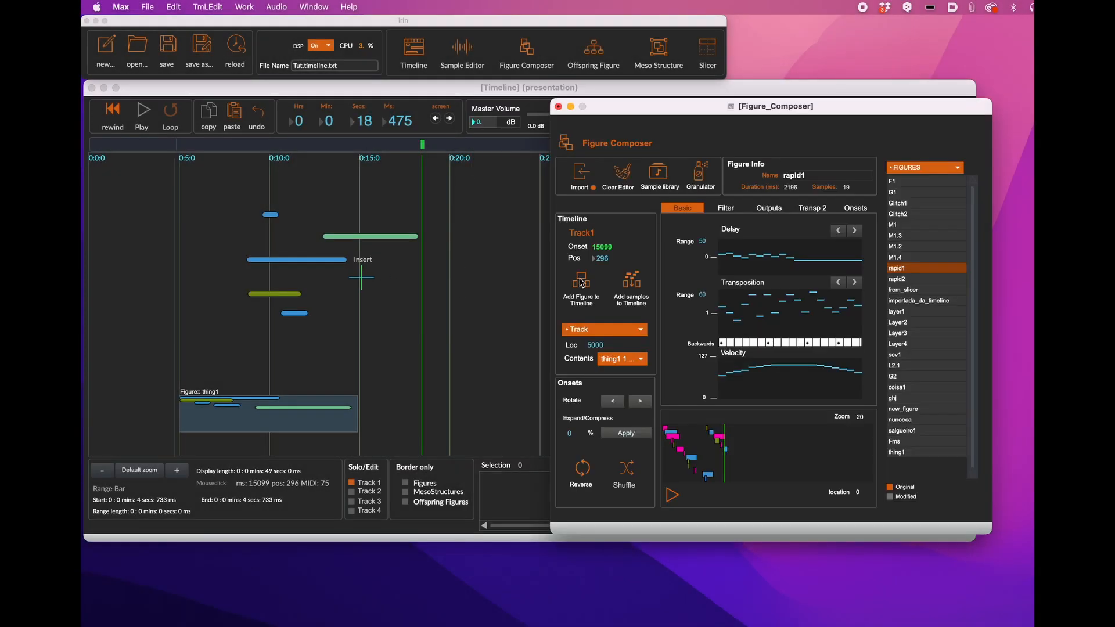
left_click(632, 475)
left_click(769, 257)
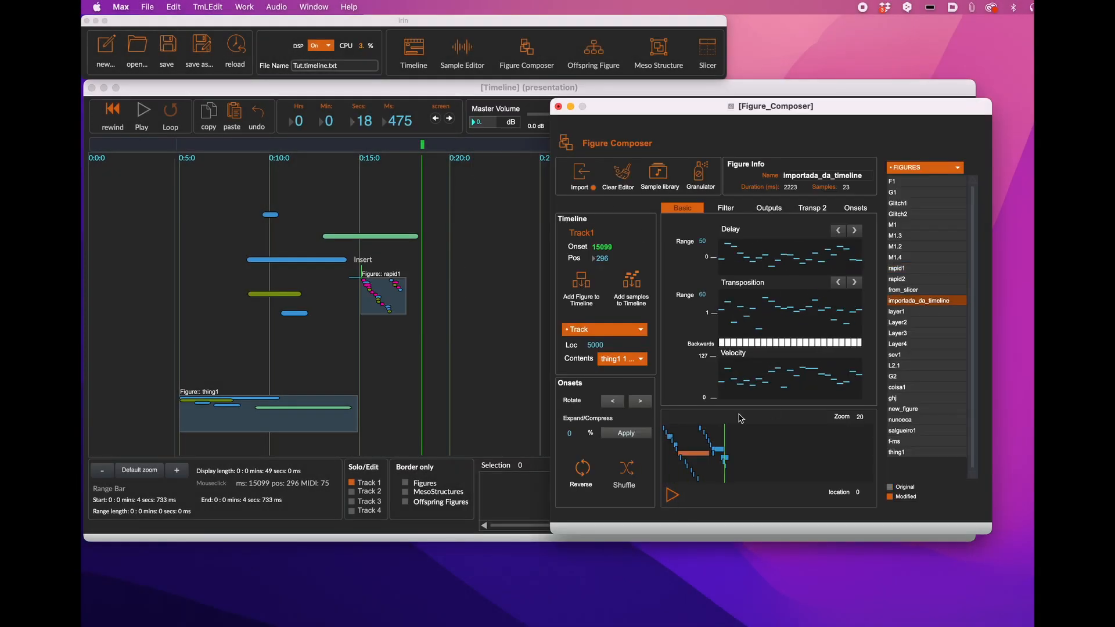
Set the timeline insertion point at about 7.9 s and add importada_da_timeline there as individual samples
left_click(231, 236)
left_click(254, 146)
left_click(526, 54)
left_click(631, 284)
Play the timeline from about 7.6 s and briefly toggle the border-only display of figures
left_click(227, 146)
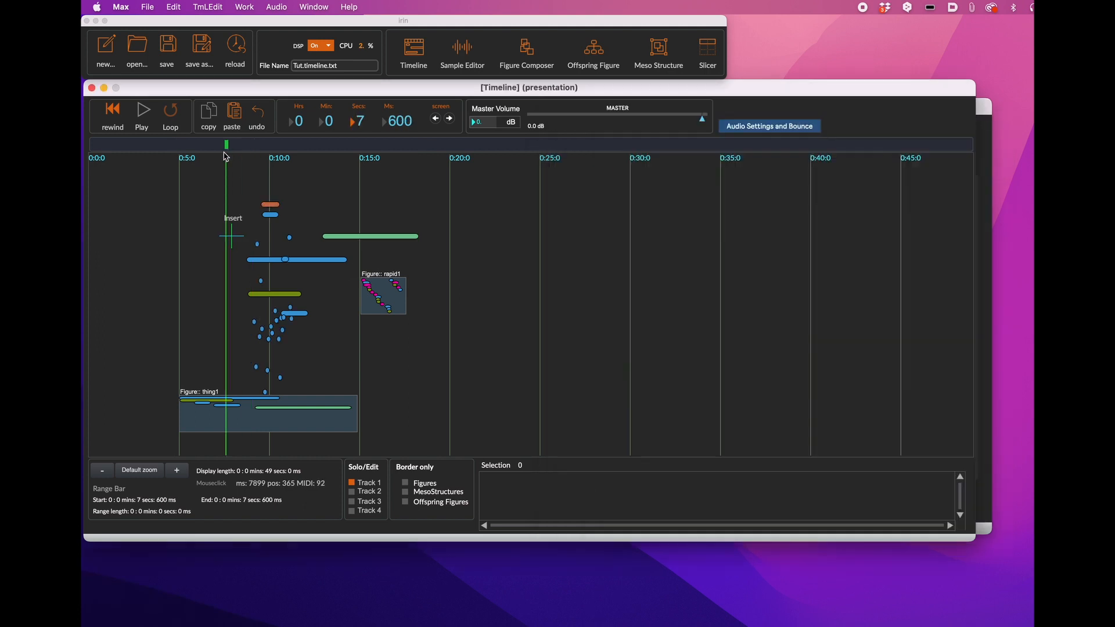
key("space")
left_click(406, 484)
left_click(406, 484)
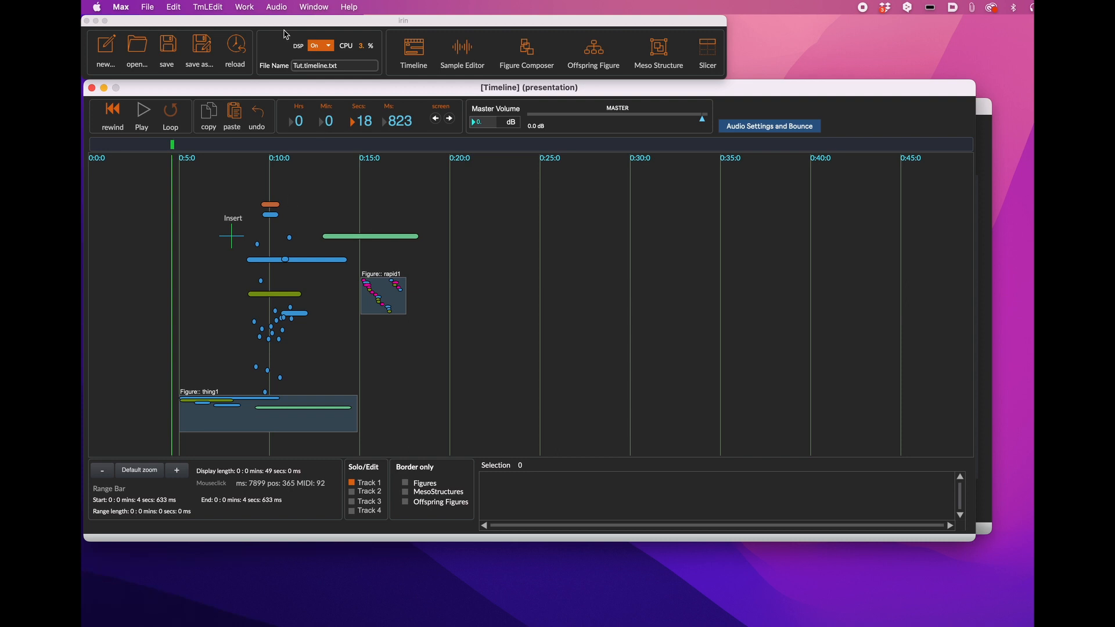
Set thing1's position to 230 in the Lists Editor, apply the change and close the editor
left_click(276, 7)
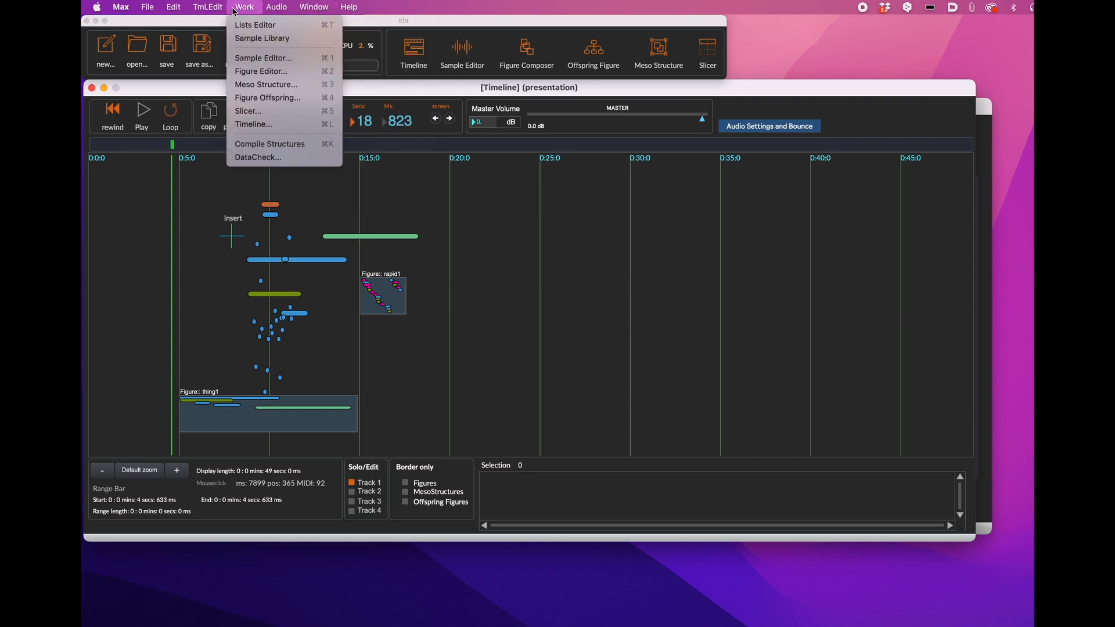
left_click(251, 25)
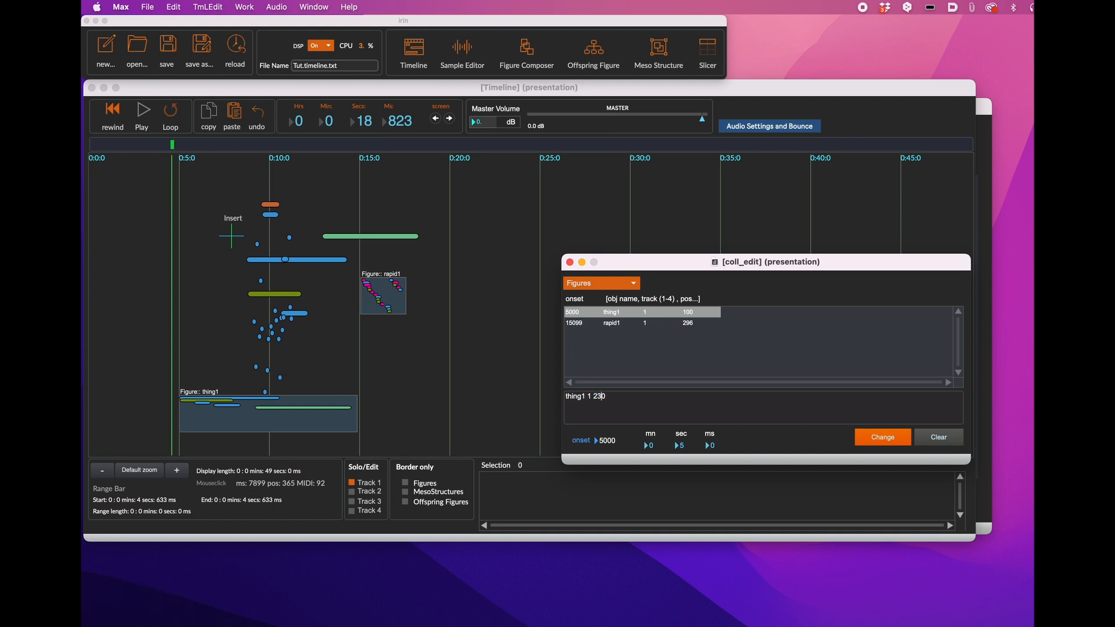
left_click(894, 441)
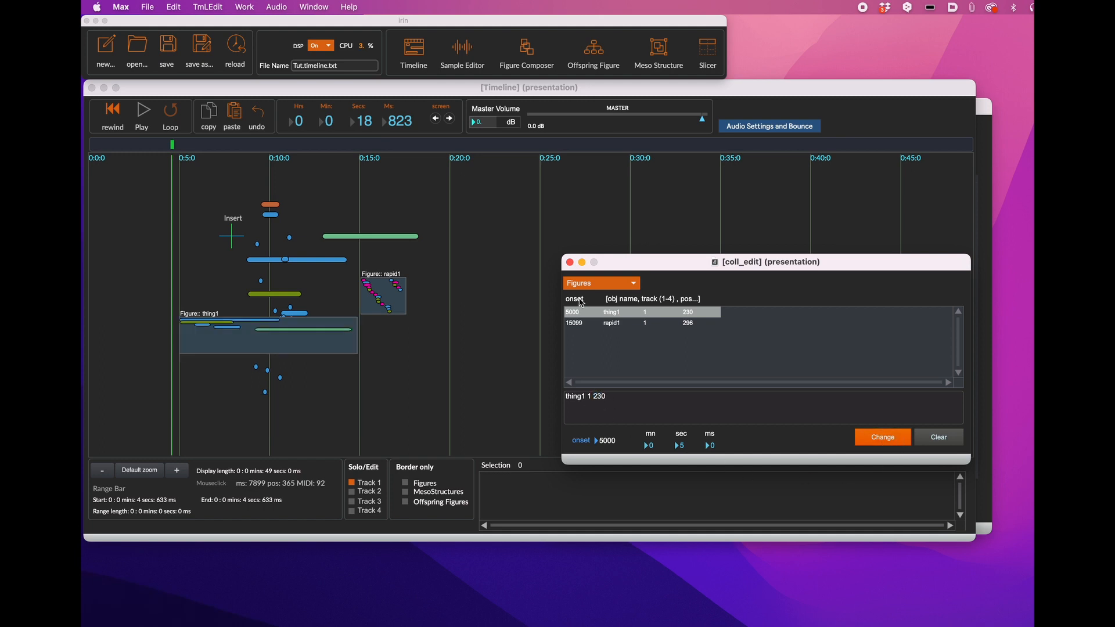
left_click(569, 263)
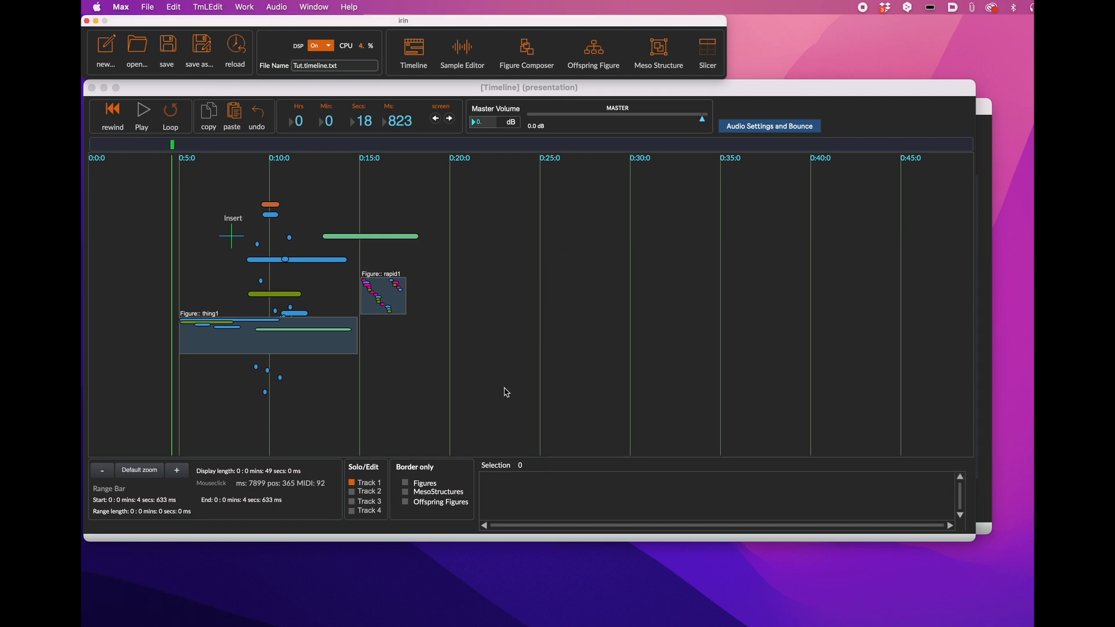
Display the timeline figures as borders only and restore their full contents
left_click(406, 483)
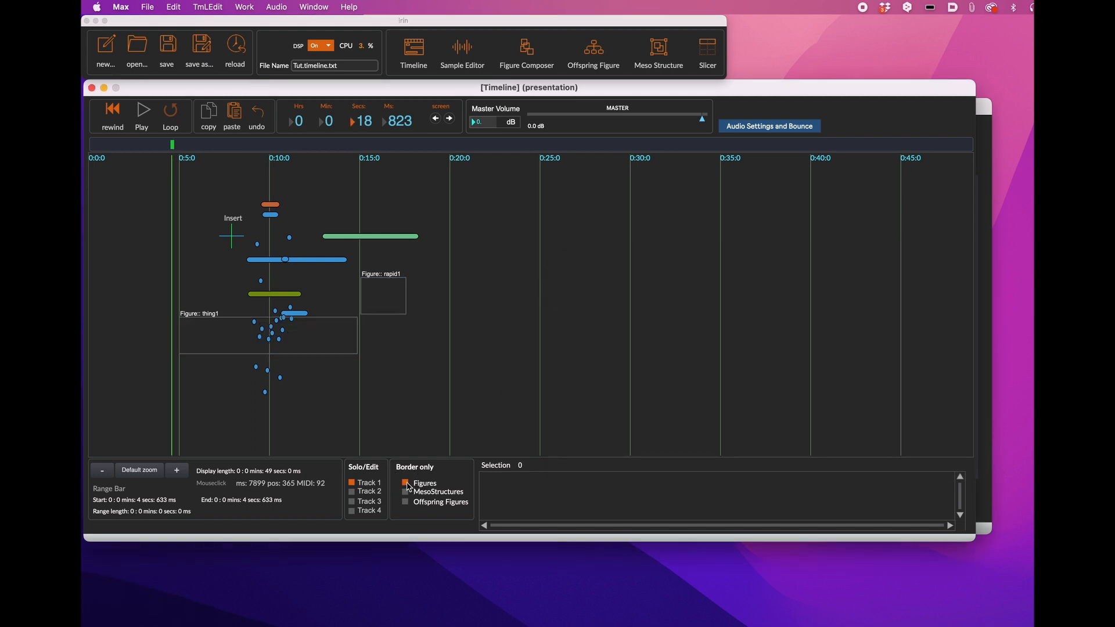
left_click(407, 484)
left_click(408, 484)
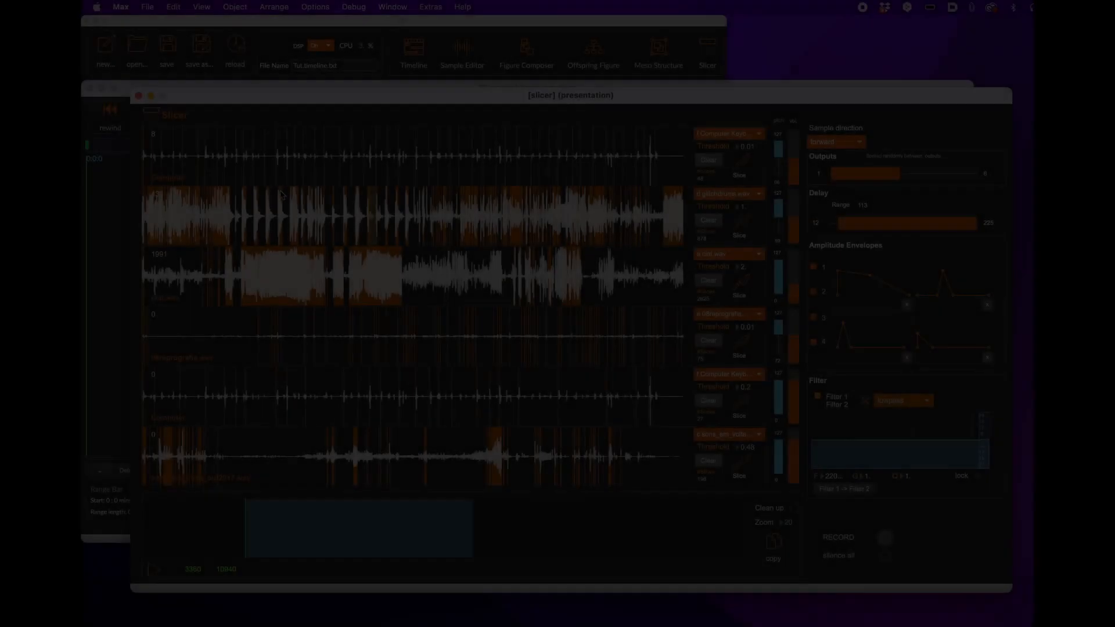
Record a Slicer performance by sweeping across the waveforms, including glitchdrums.wav and 08reprografia.wav, and stop recording
left_click(887, 538)
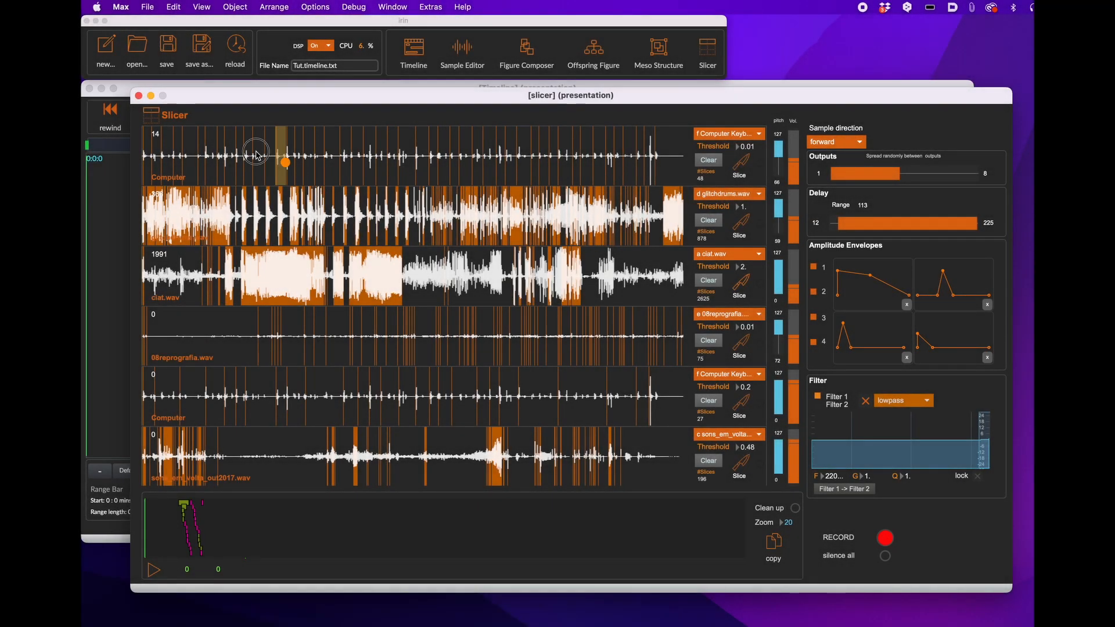
mouse_move(313, 212)
left_mouse_down()
mouse_move(529, 168)
mouse_move(562, 226)
left_mouse_up()
mouse_move(429, 364)
left_mouse_down()
mouse_move(565, 362)
mouse_move(558, 396)
mouse_move(436, 353)
left_mouse_up()
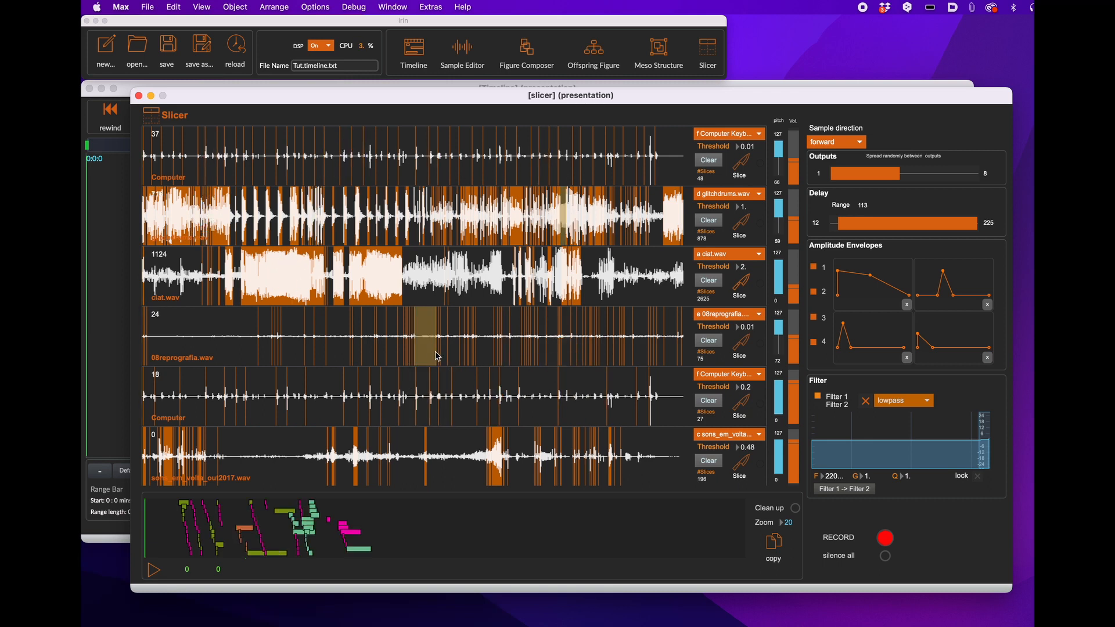
left_click(885, 538)
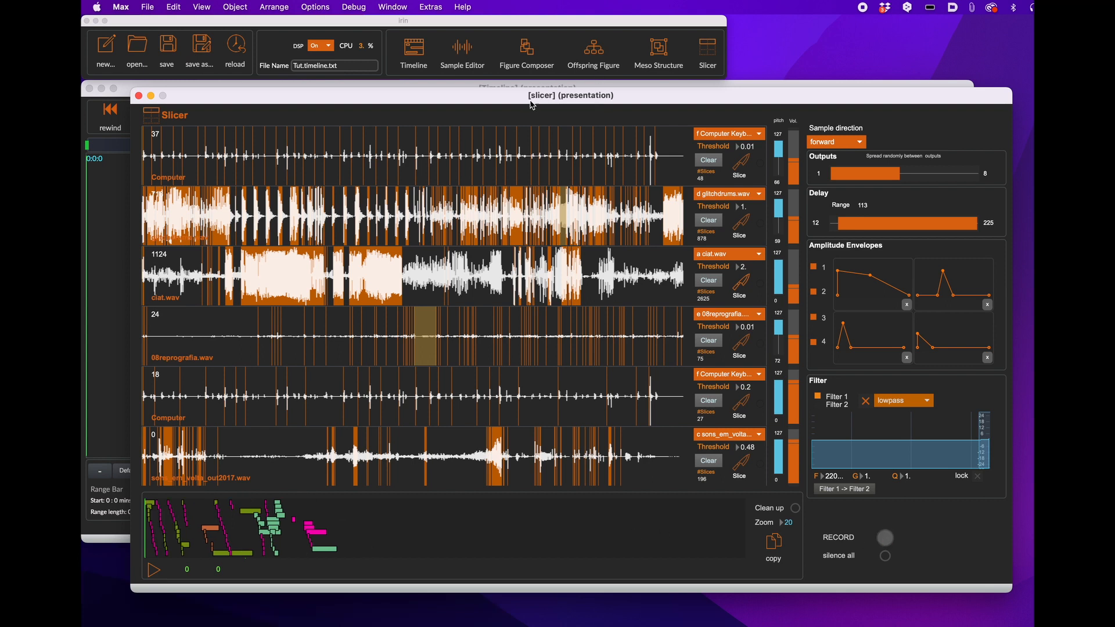
Copy the 0 to 1940 range of the Slicer recording and paste it on the timeline at about 19.6 s
left_click_drag(532, 105, 780, 75)
left_click_drag(453, 489, 369, 489)
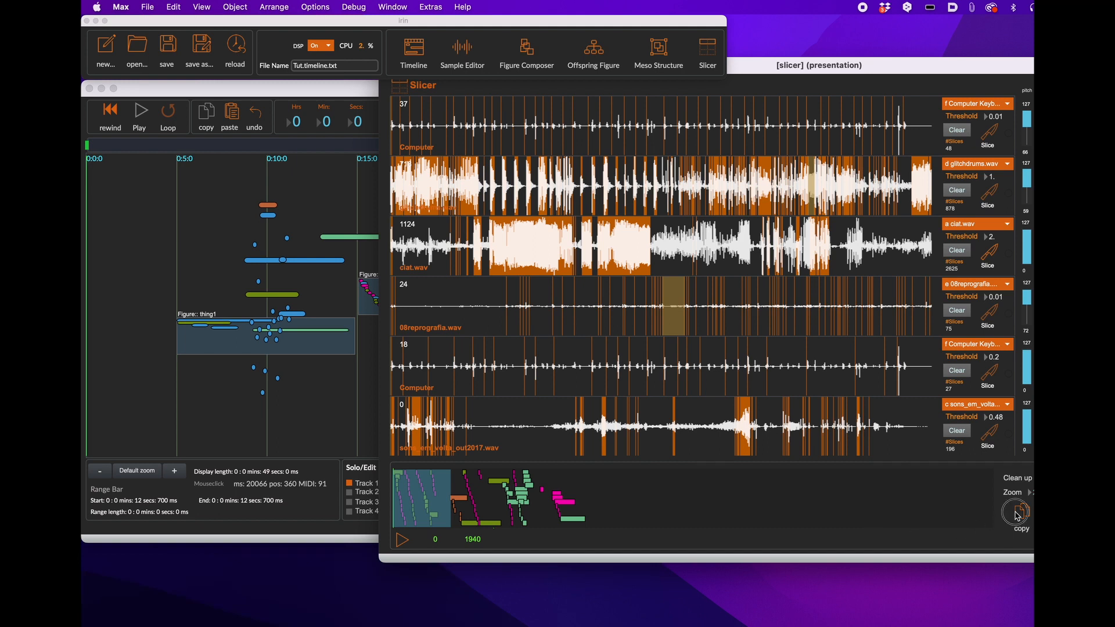
left_click(281, 92)
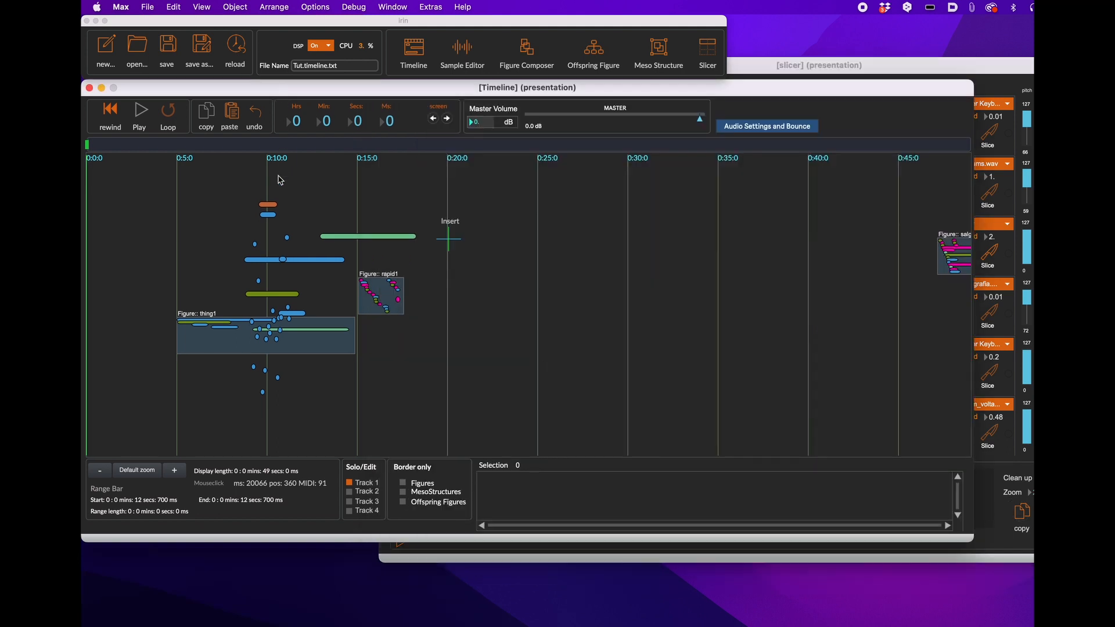
left_click(440, 145)
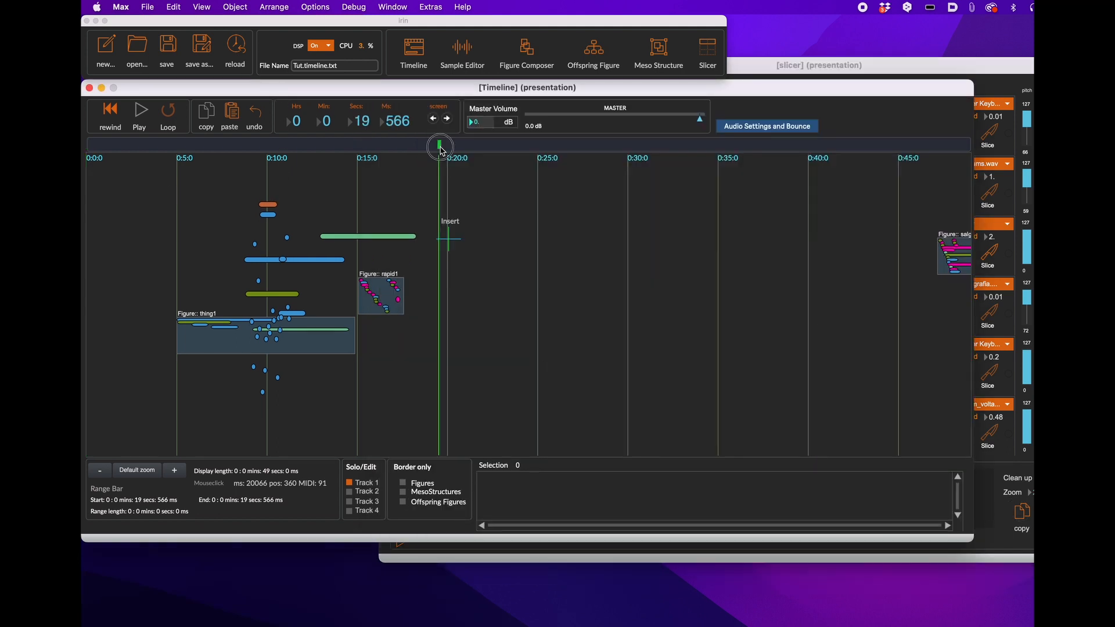
left_click(236, 113)
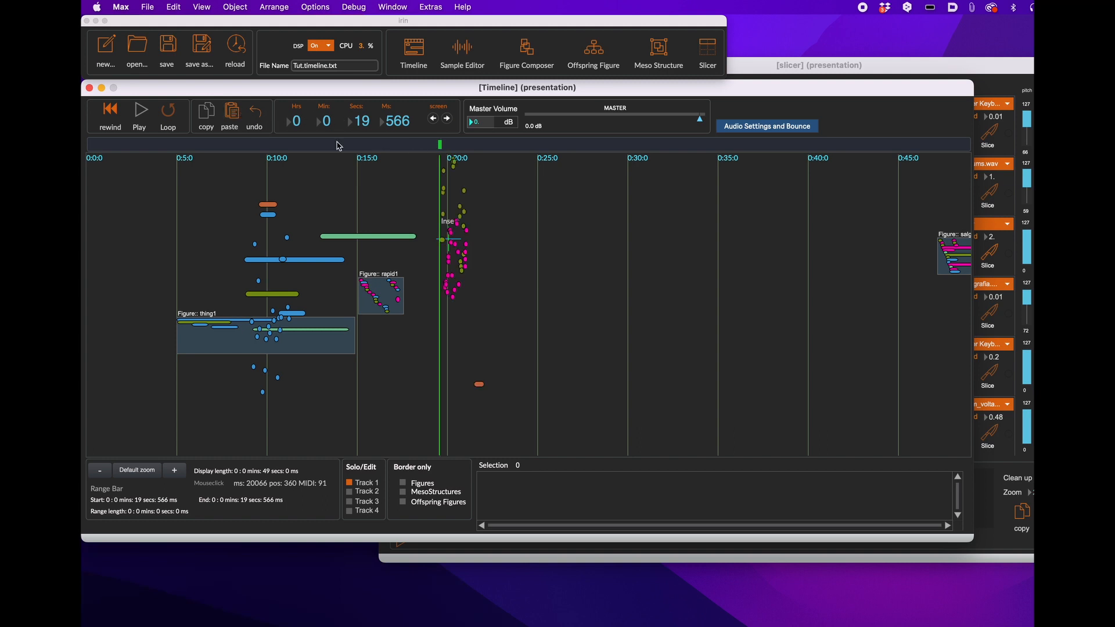
Copy the 1820 to 6920 range of the Slicer recording and paste it on the timeline at 2.6 s
left_click(983, 84)
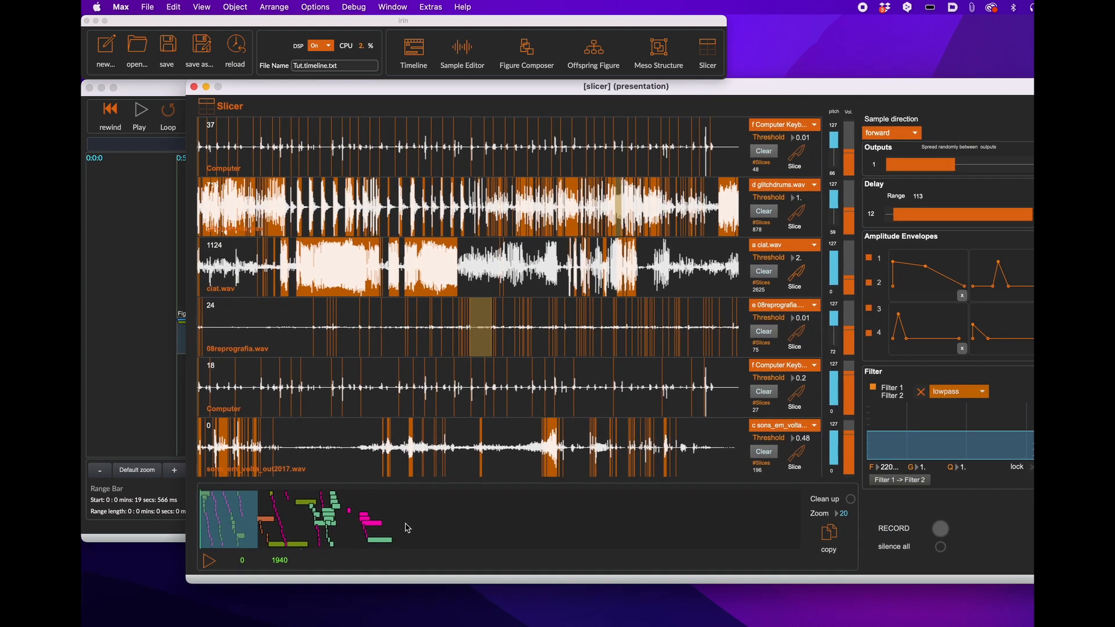
left_click_drag(407, 528, 259, 517)
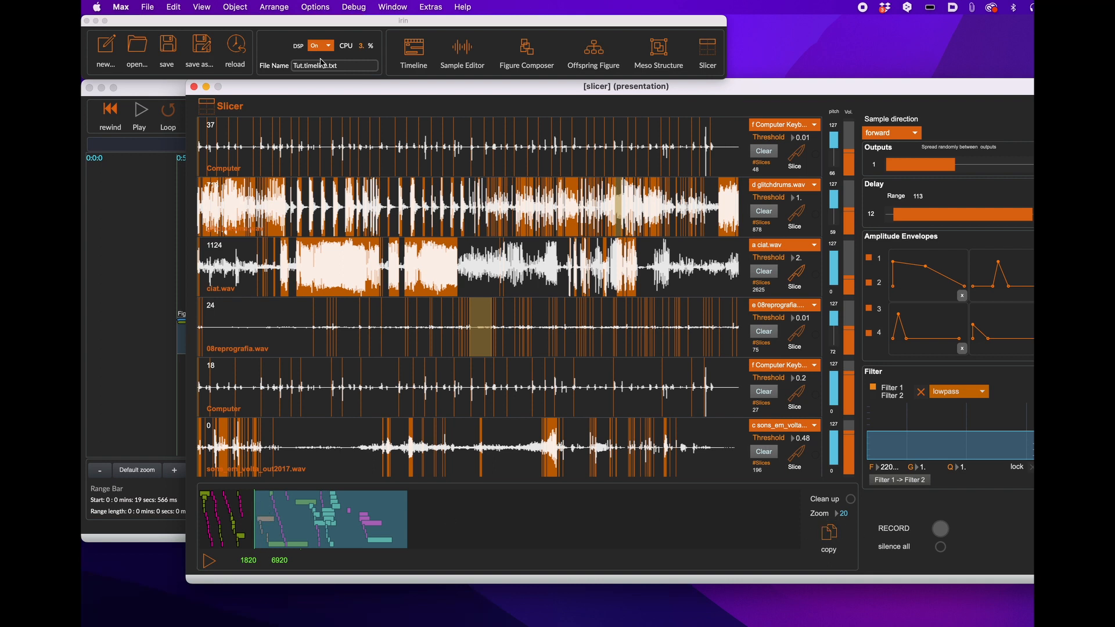
left_click(175, 98)
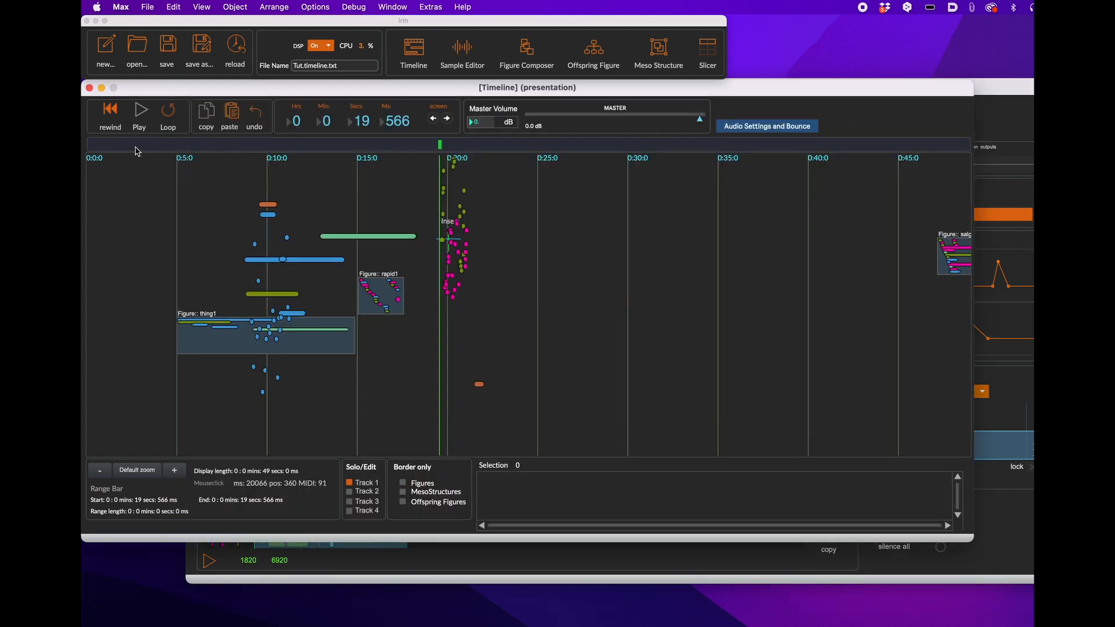
left_click(134, 145)
left_click(231, 114)
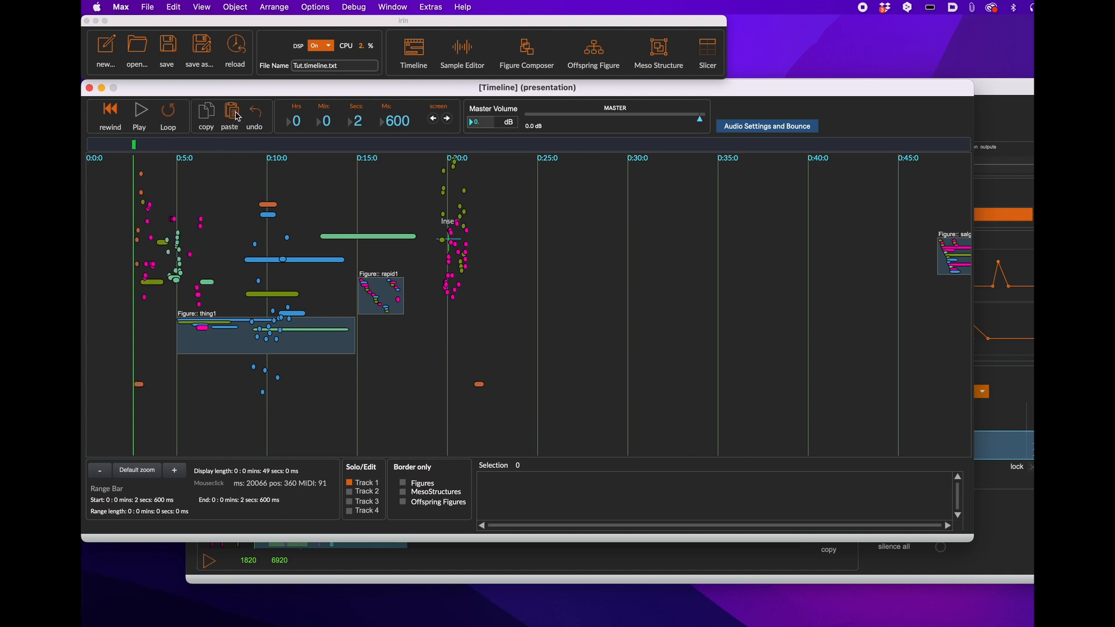
Play the newly pasted Slicer material from about 2 s on the timeline, then stop playback
left_click(125, 146)
key("space")
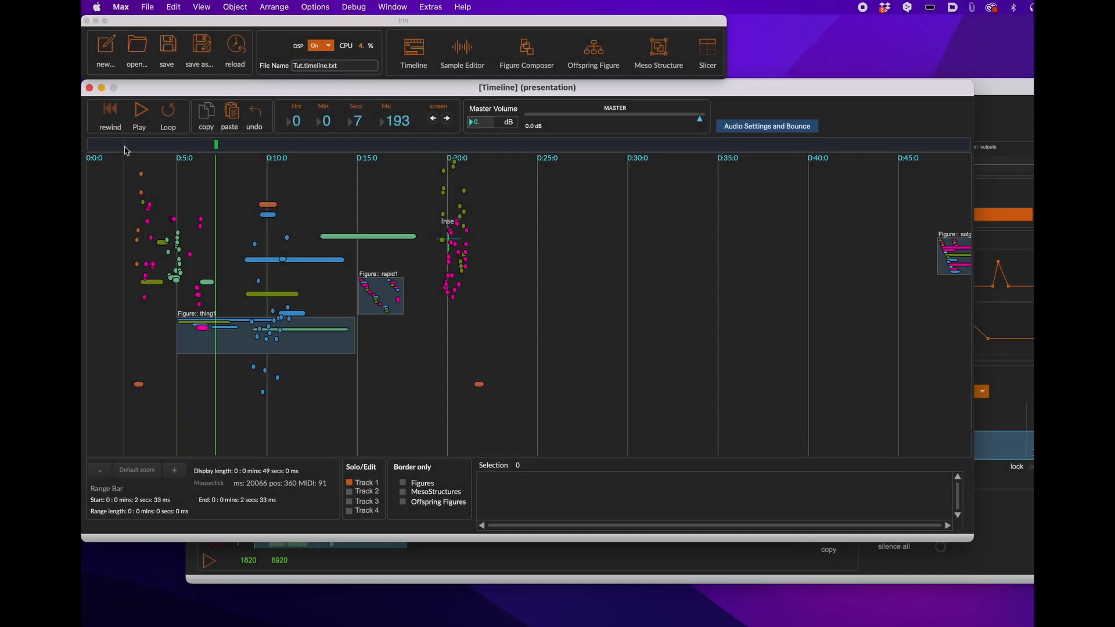
key("space")
Replace the pasted samples near 20 s with the copied Slicer material at about 16 s, and play the timeline from about 2.1 s
left_click_drag(496, 402, 421, 146)
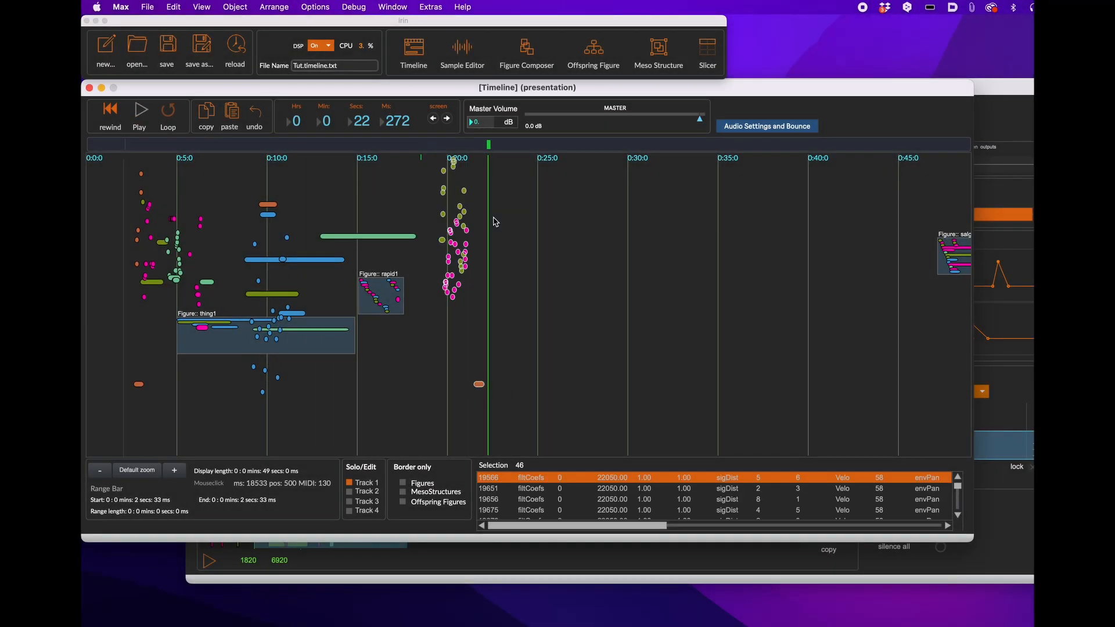
key("BackSpace")
left_click(387, 147)
left_click(373, 146)
left_click(231, 114)
left_click(126, 145)
key("space")
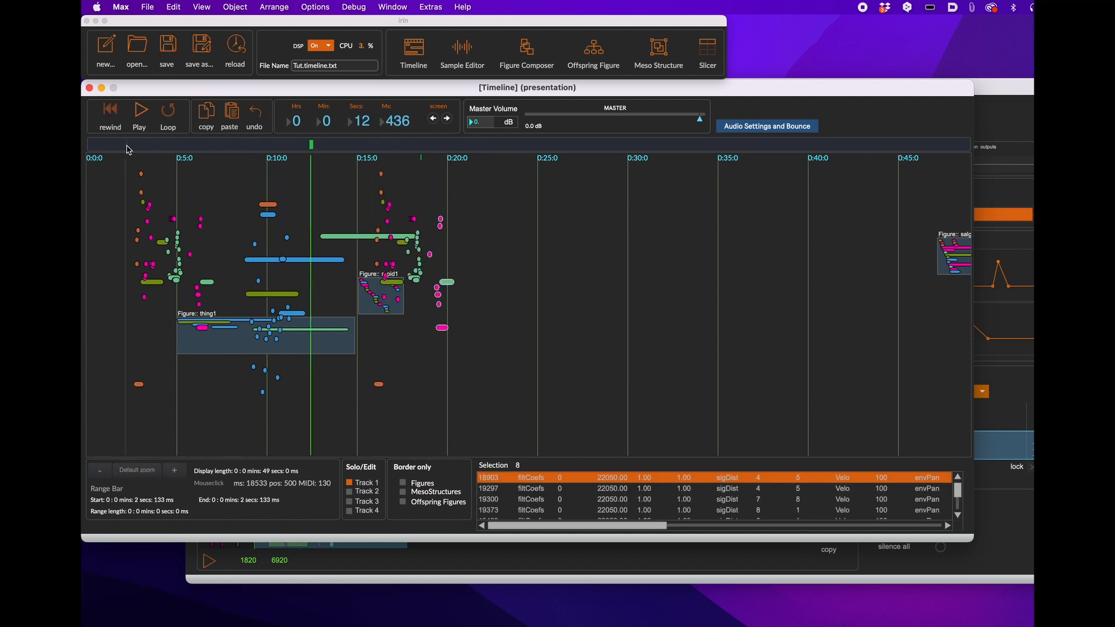
Copy the 0 to 1680 range of the Slicer recording and paste it on the timeline at about 18 s
left_click(463, 554)
left_click_drag(250, 522, 200, 522)
left_click(829, 533)
left_click(94, 199)
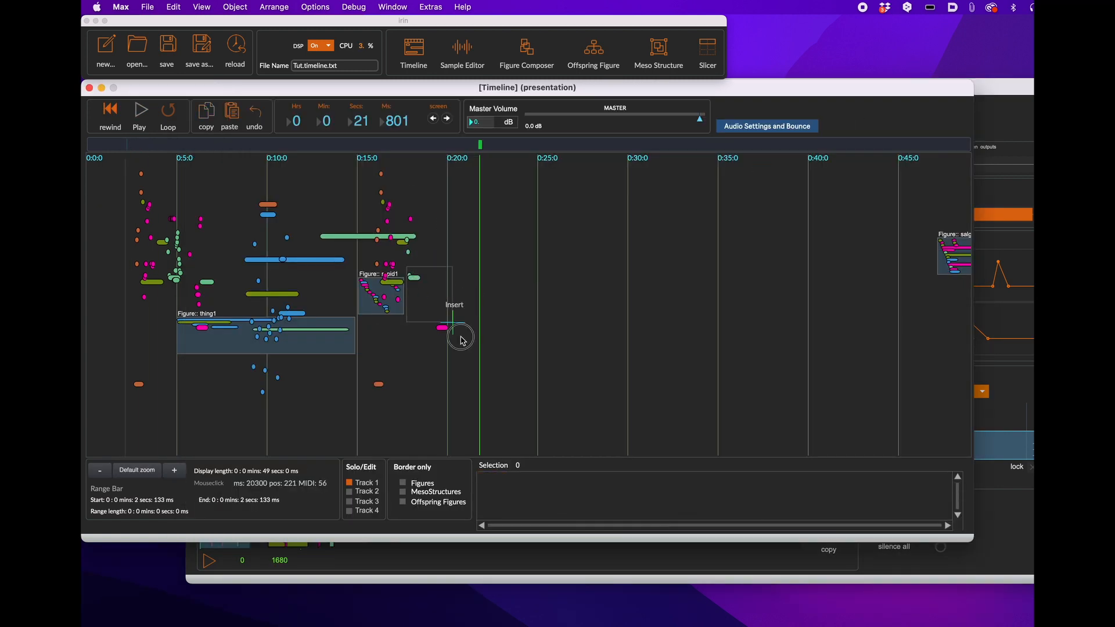
left_click_drag(463, 341, 411, 268)
left_click(412, 147)
left_click(231, 115)
Play the timeline from about 15 s, then reposition the playhead and play from about 2.1 s
left_click(356, 144)
key("space")
left_click(250, 145)
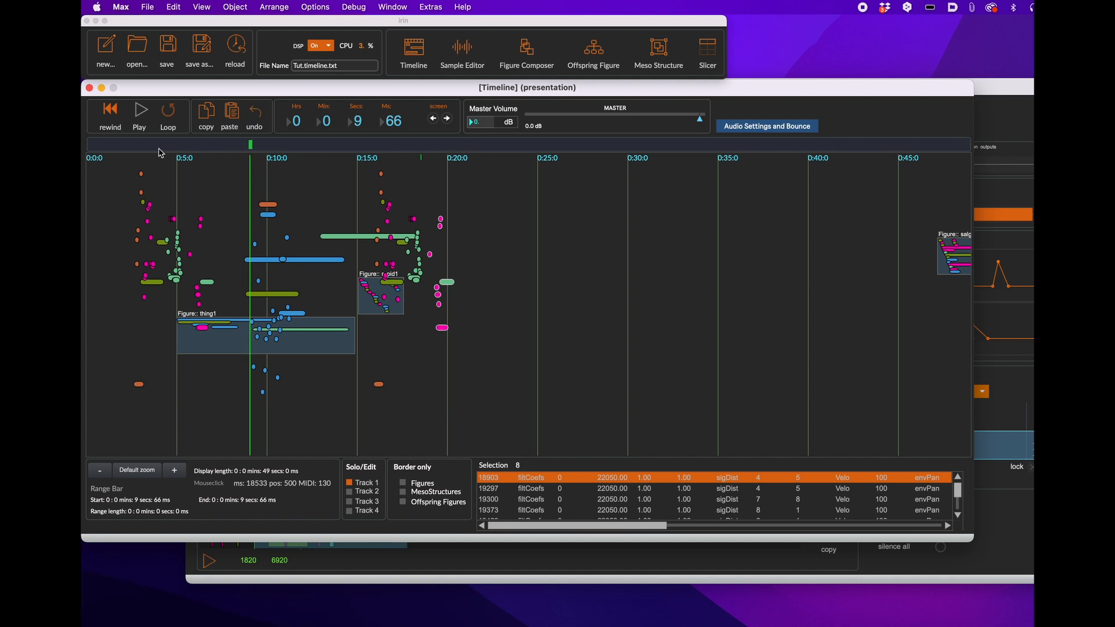
left_click(127, 145)
key("space")
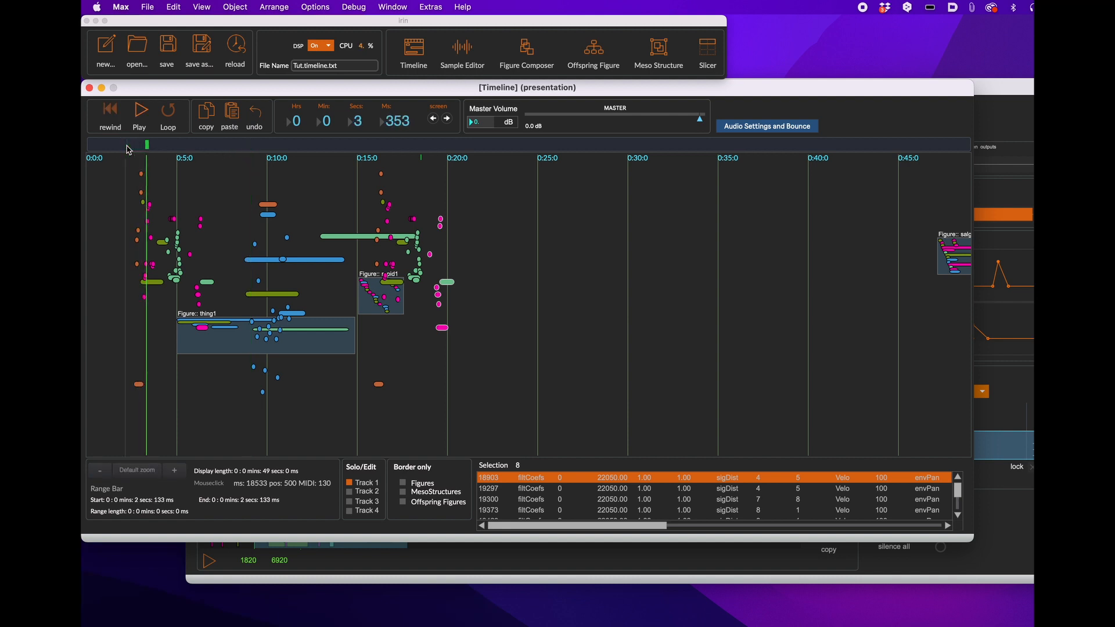